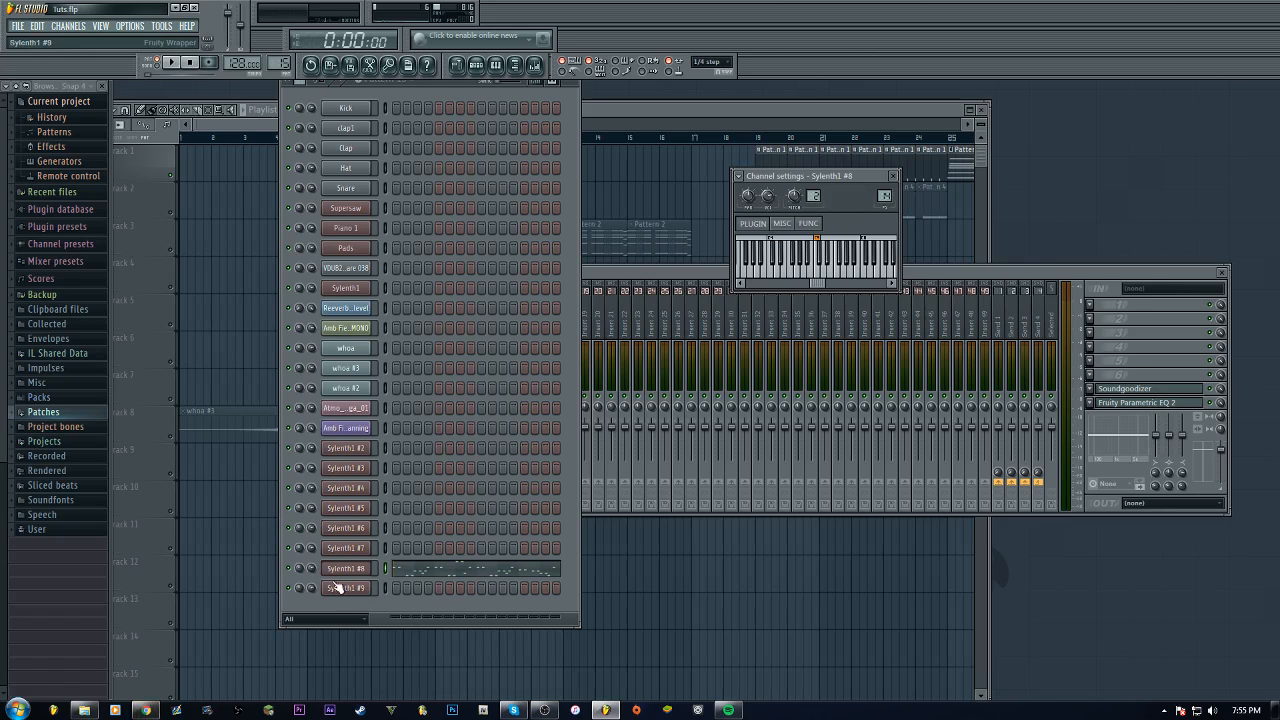
Switch to the browser, play the Paradise track on SoundCloud from mid-waveform as a reference, then leave the browser
{"action": "left_click", "coordinate": [146, 710]}
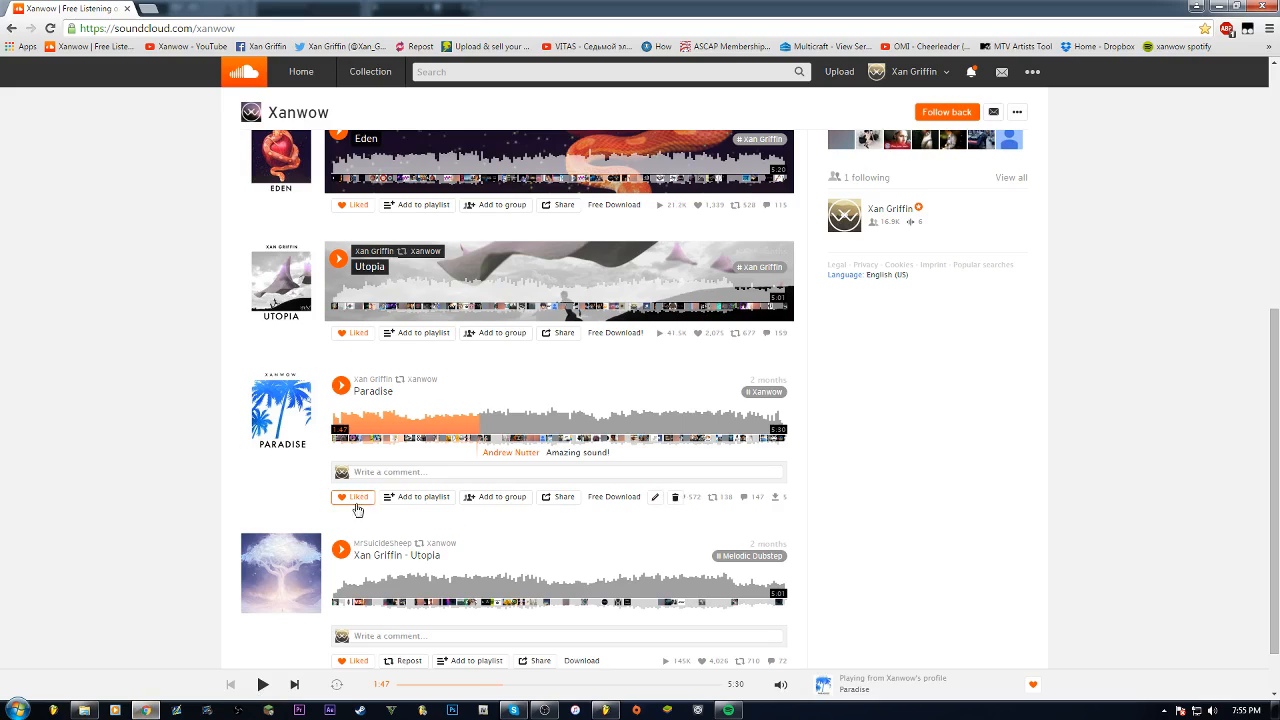
{"action": "left_click", "coordinate": [480, 428]}
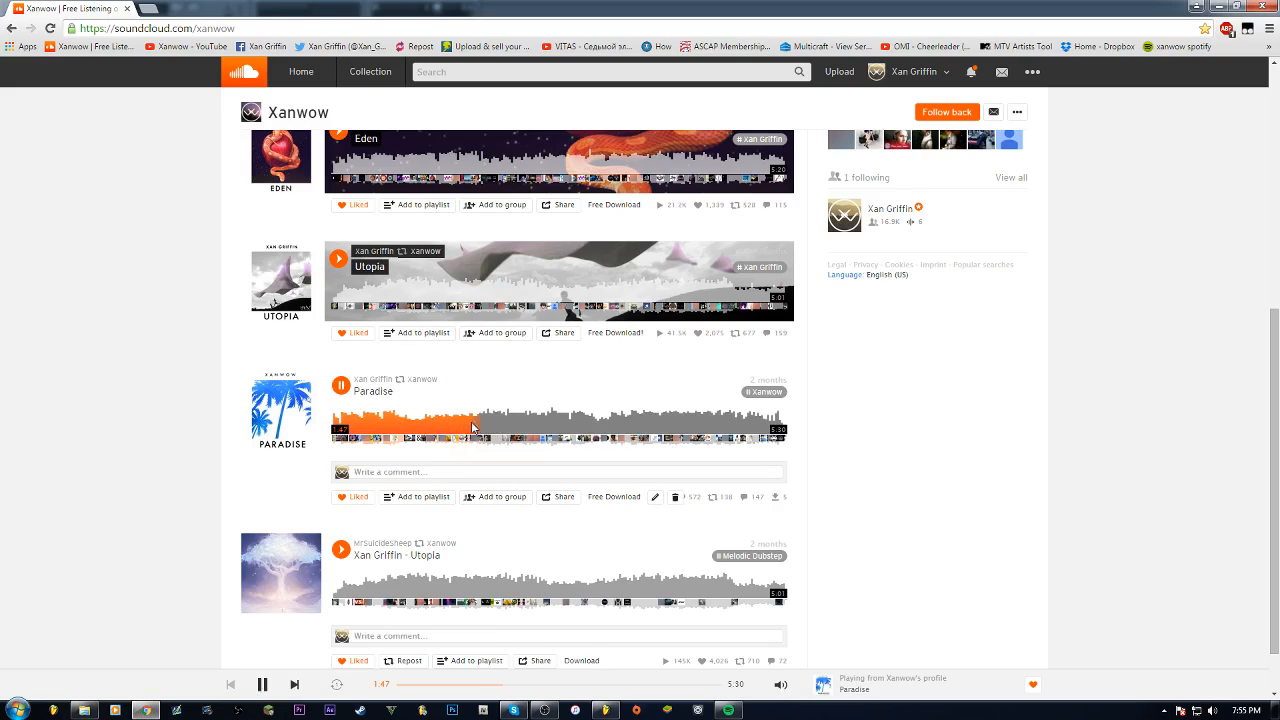
{"action": "left_click", "coordinate": [468, 428]}
{"action": "left_click", "coordinate": [463, 427]}
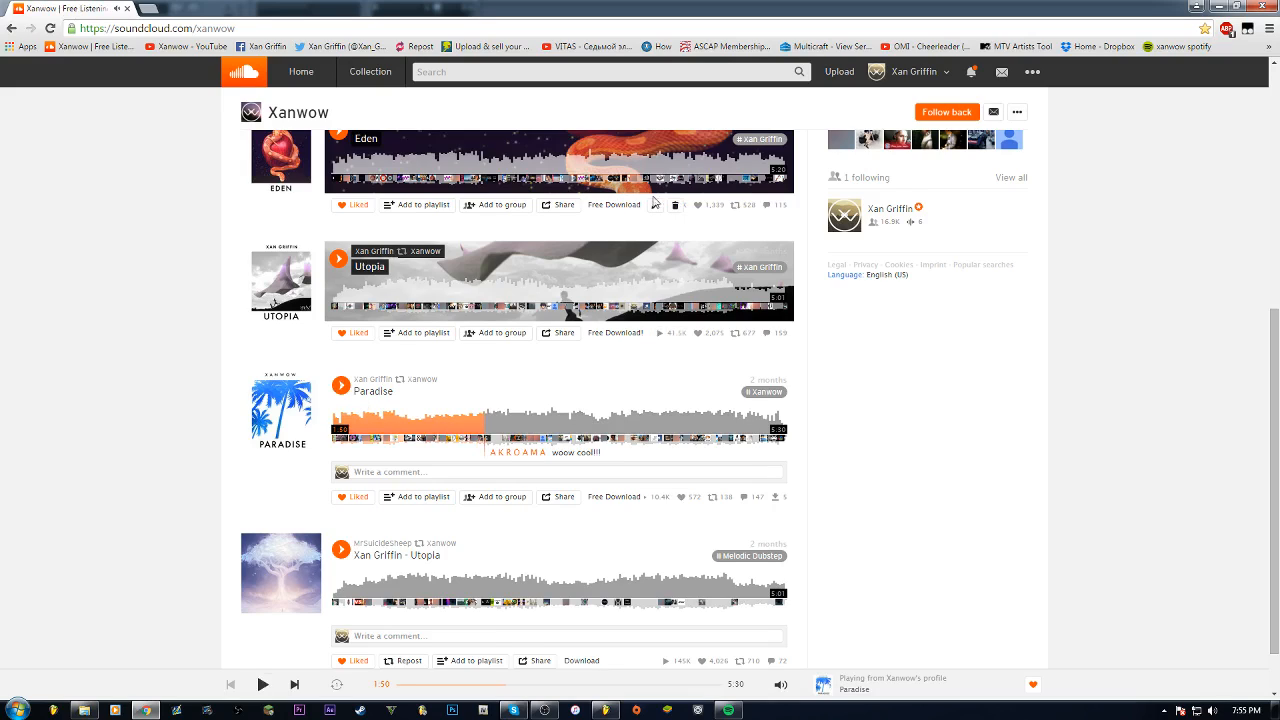
{"action": "left_click", "coordinate": [1198, 6]}
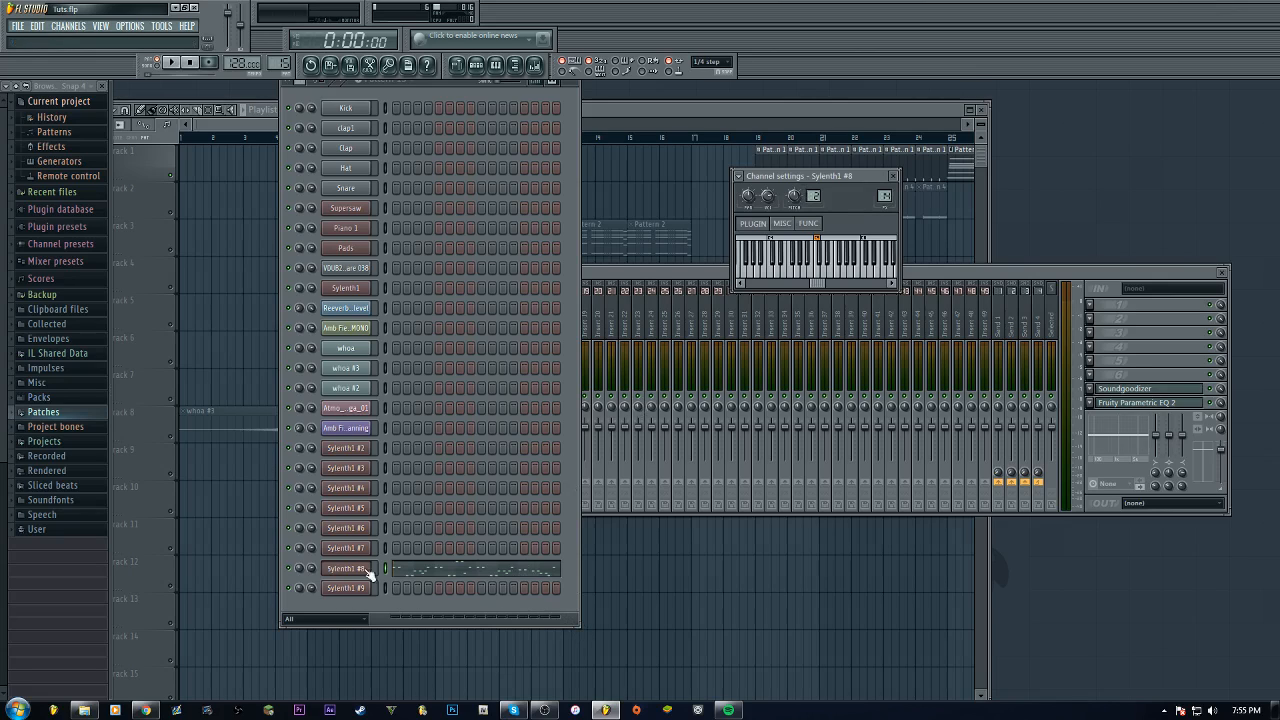
Play and stop the project, then move the song position back to the start
{"action": "left_click", "coordinate": [172, 64]}
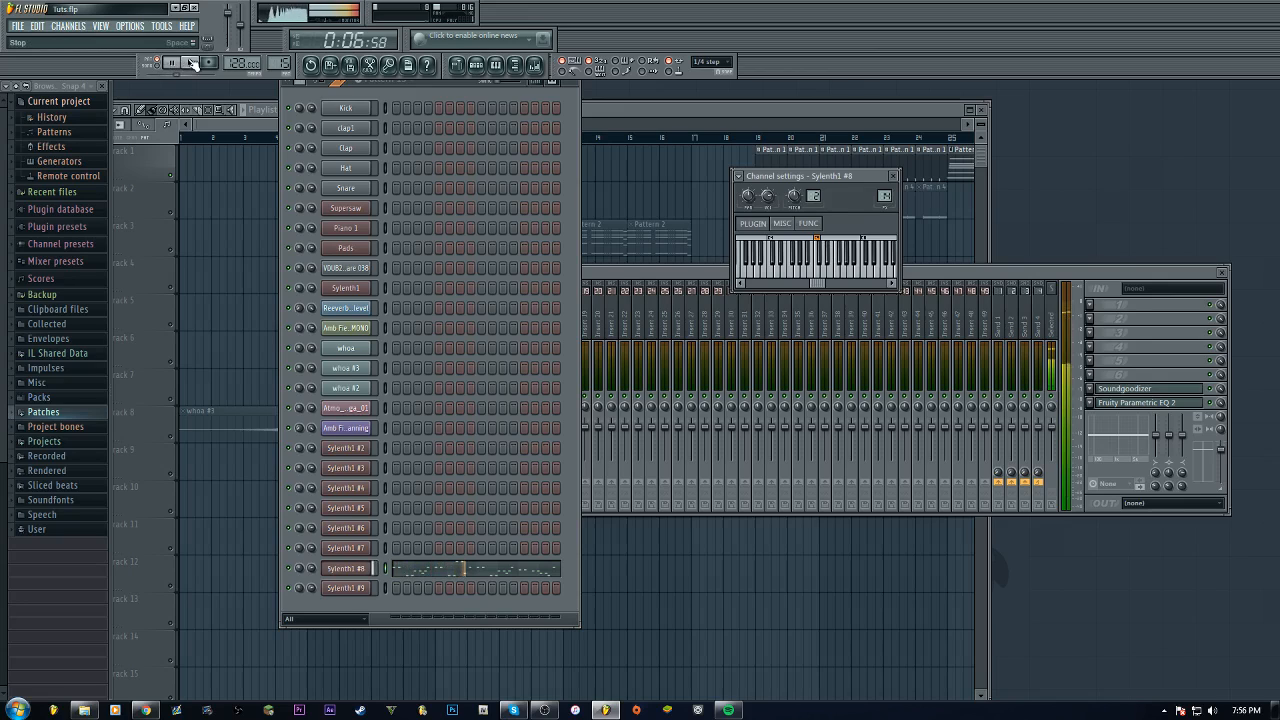
{"action": "left_click", "coordinate": [194, 64]}
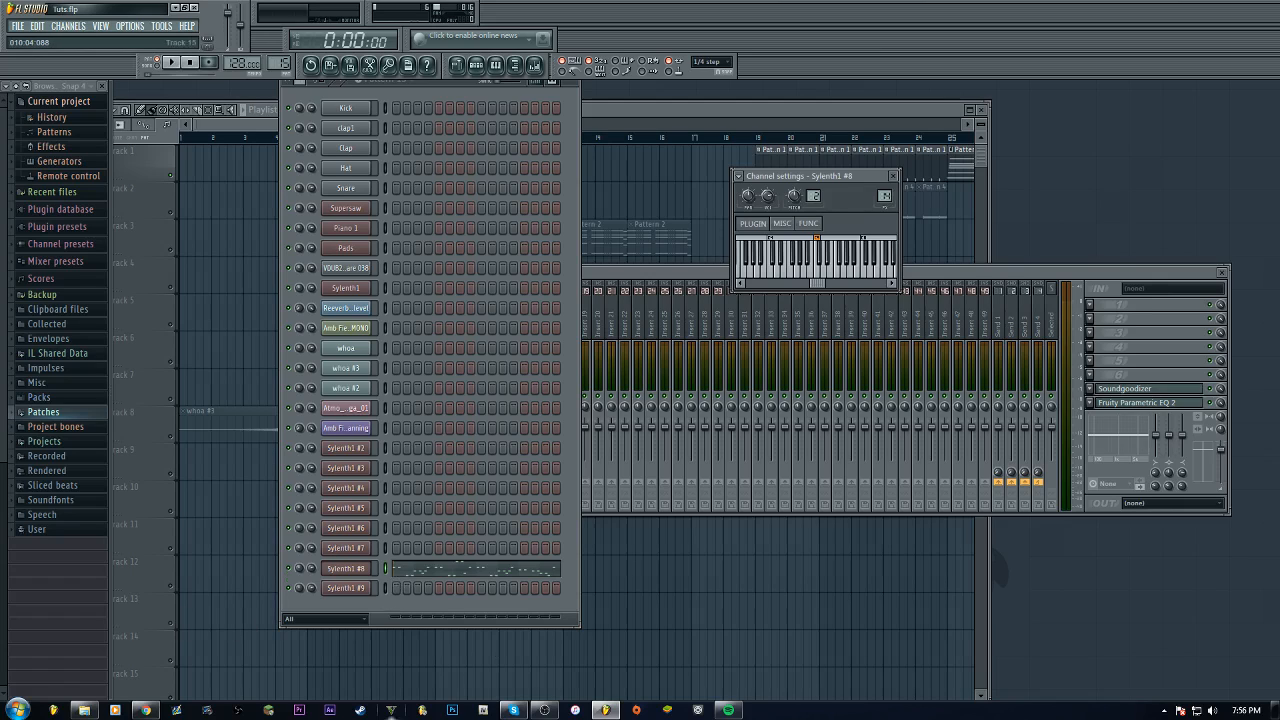
{"action": "key", "text": "Left"}
{"action": "key", "text": "Left"}
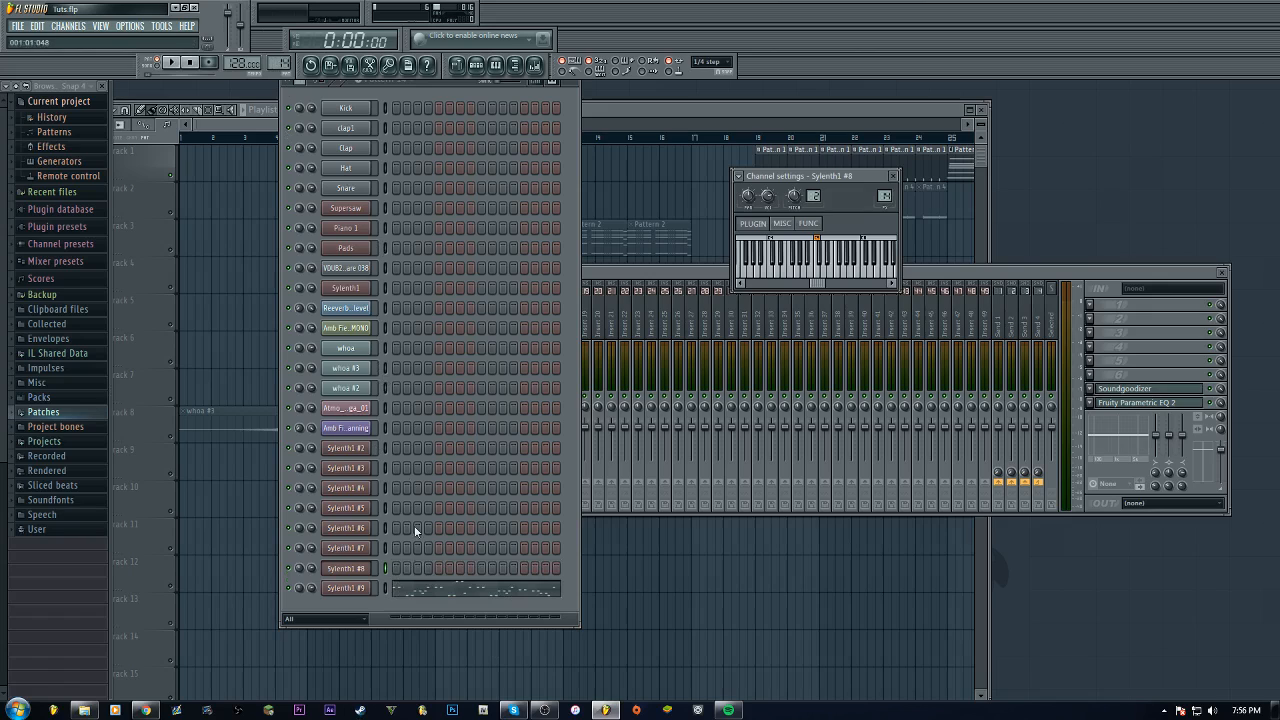
Open the Sylenth1 #9 channel's plugin window and play and stop the pattern to hear it
{"action": "left_click", "coordinate": [360, 589]}
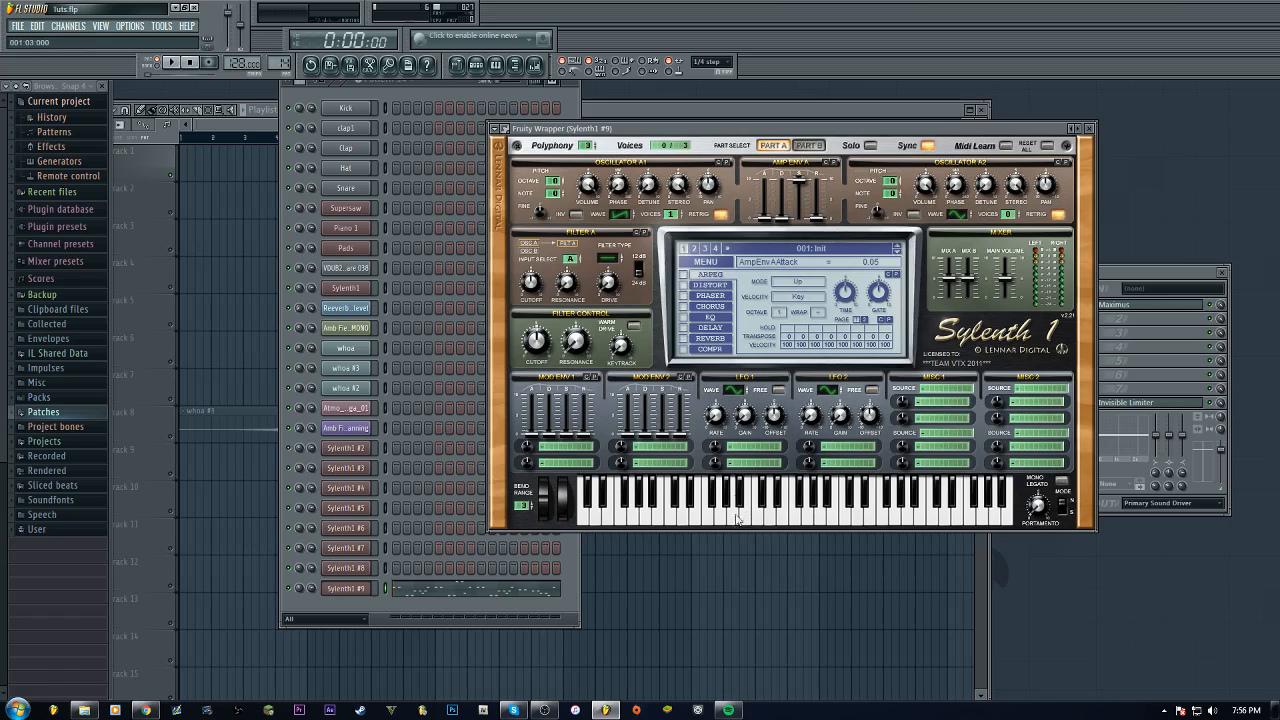
{"action": "left_click", "coordinate": [171, 62]}
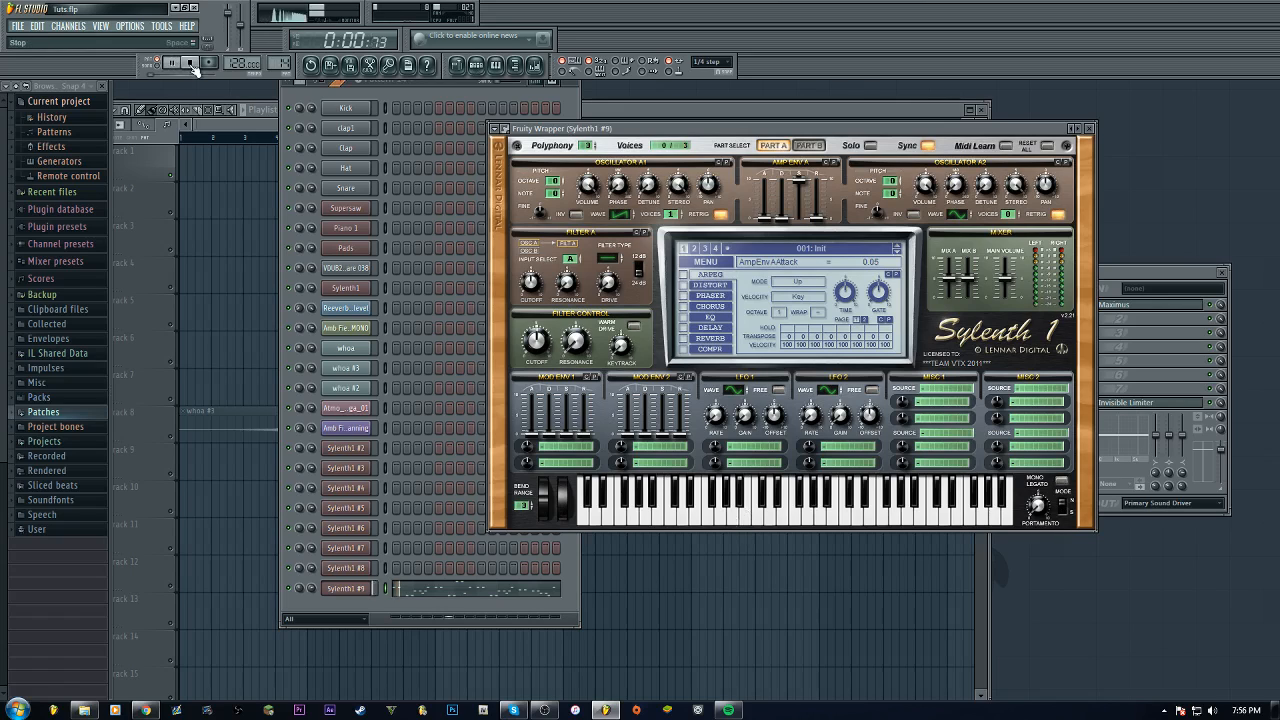
{"action": "left_click", "coordinate": [190, 63]}
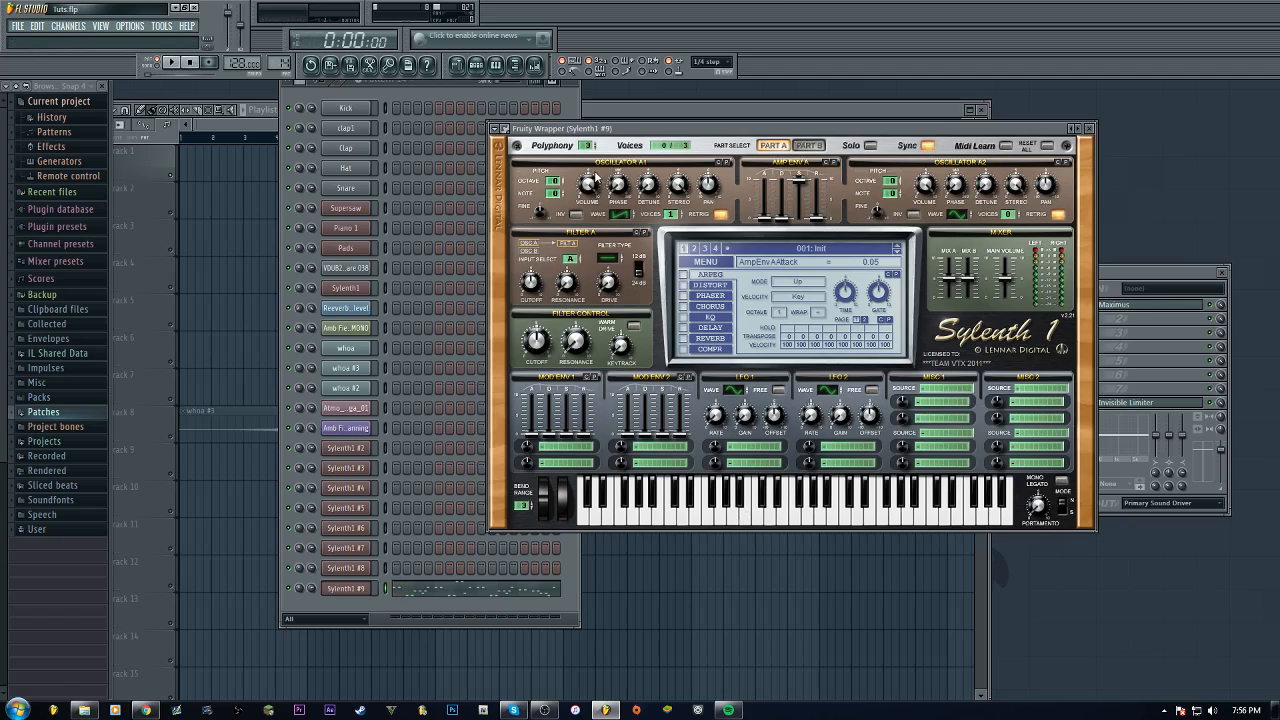
Change Oscillator A1's waveform and set Oscillator A2 to a Triangle wave with 2 voices
{"action": "left_click", "coordinate": [622, 215]}
{"action": "scroll", "coordinate": [672, 215], "scroll_direction": "up", "scroll_amount": 7}
{"action": "left_click", "coordinate": [957, 214]}
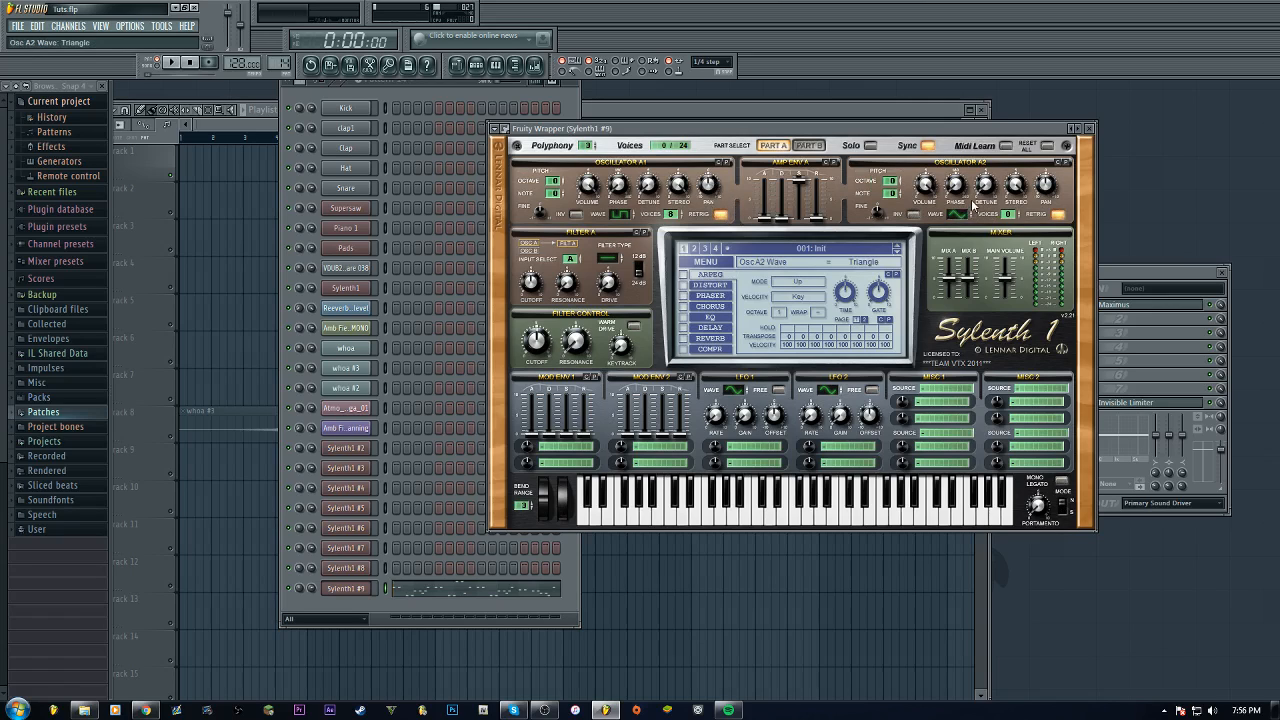
{"action": "left_click_drag", "start_coordinate": [1017, 215], "coordinate": [1021, 200]}
Set Amp Envelope A's attack to 0.22, adjust its release, and set Filter A to Lowpass
{"action": "left_click_drag", "start_coordinate": [767, 220], "coordinate": [768, 217]}
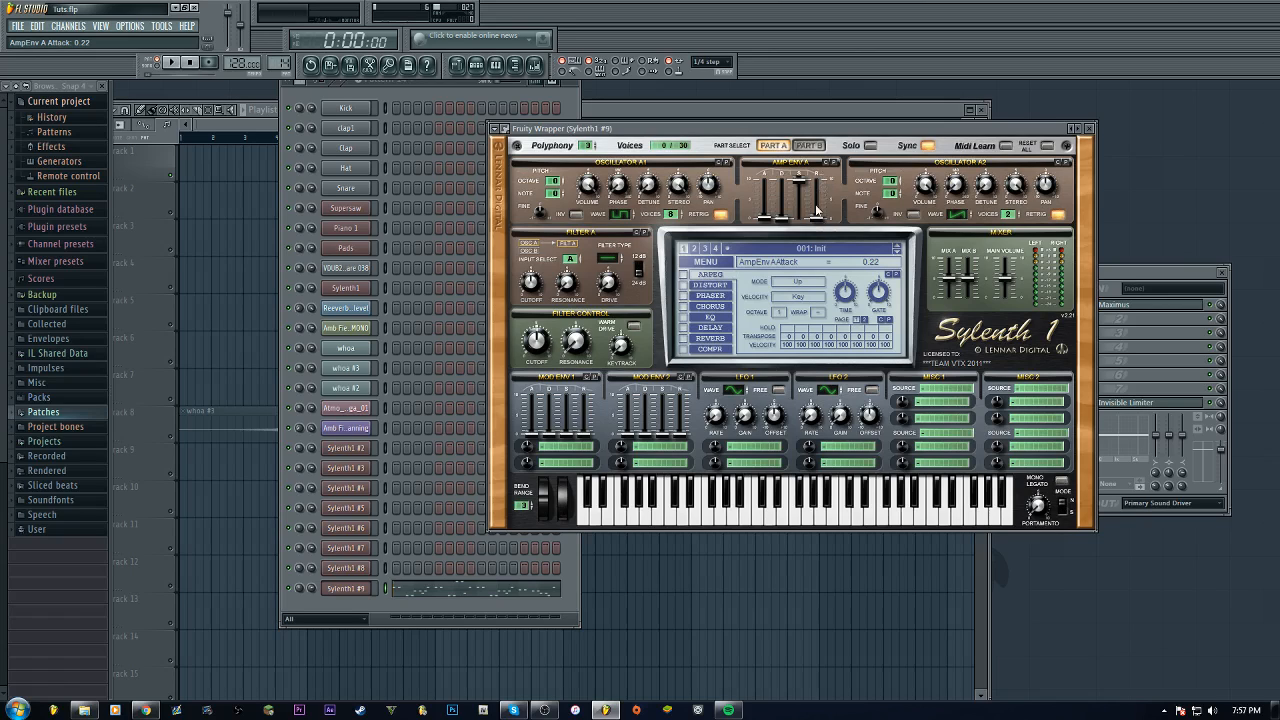
{"action": "left_click", "coordinate": [817, 222]}
{"action": "left_click", "coordinate": [612, 262]}
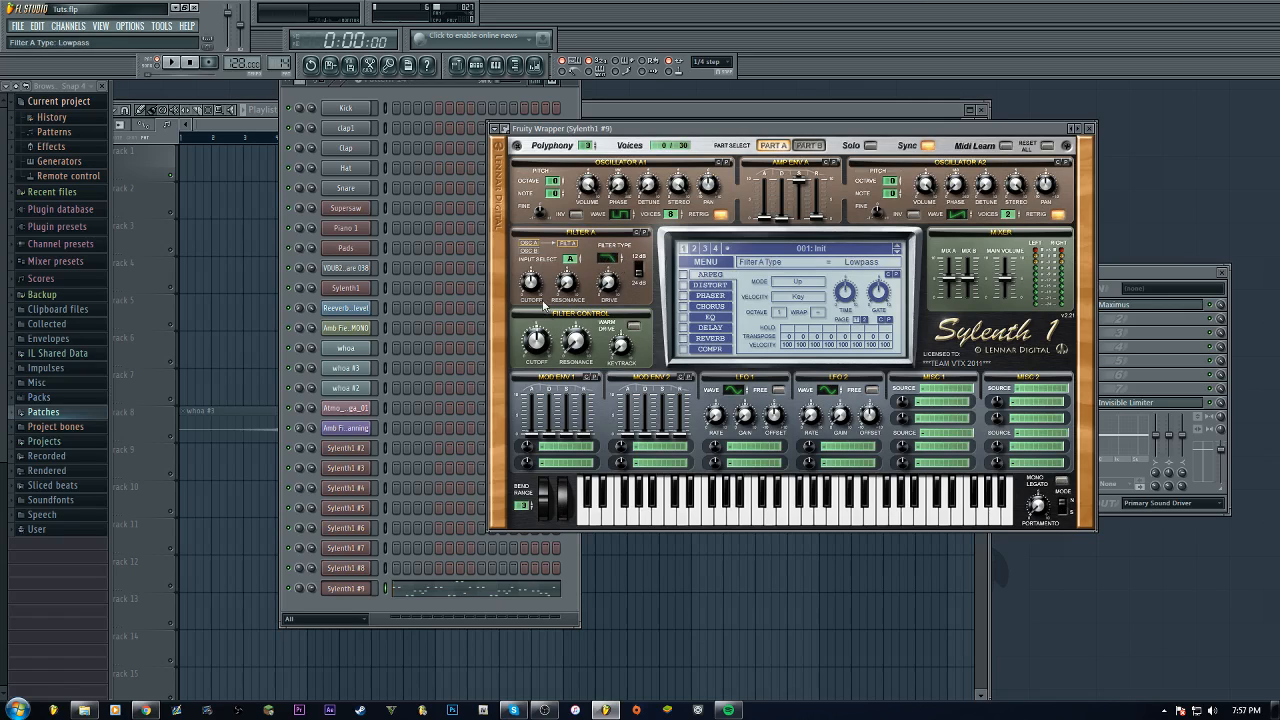
{"action": "left_click", "coordinate": [536, 342]}
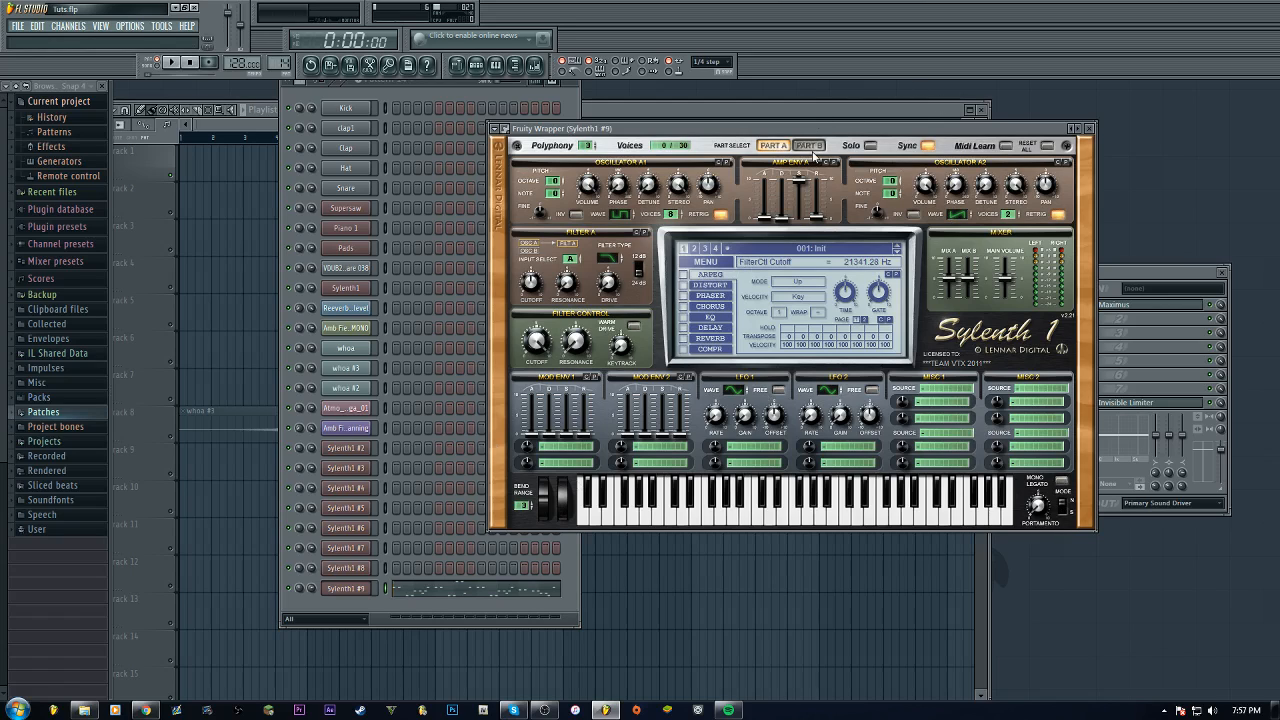
Switch to Part B and adjust Oscillator B1's waveform, voices and octave
{"action": "left_click", "coordinate": [810, 146]}
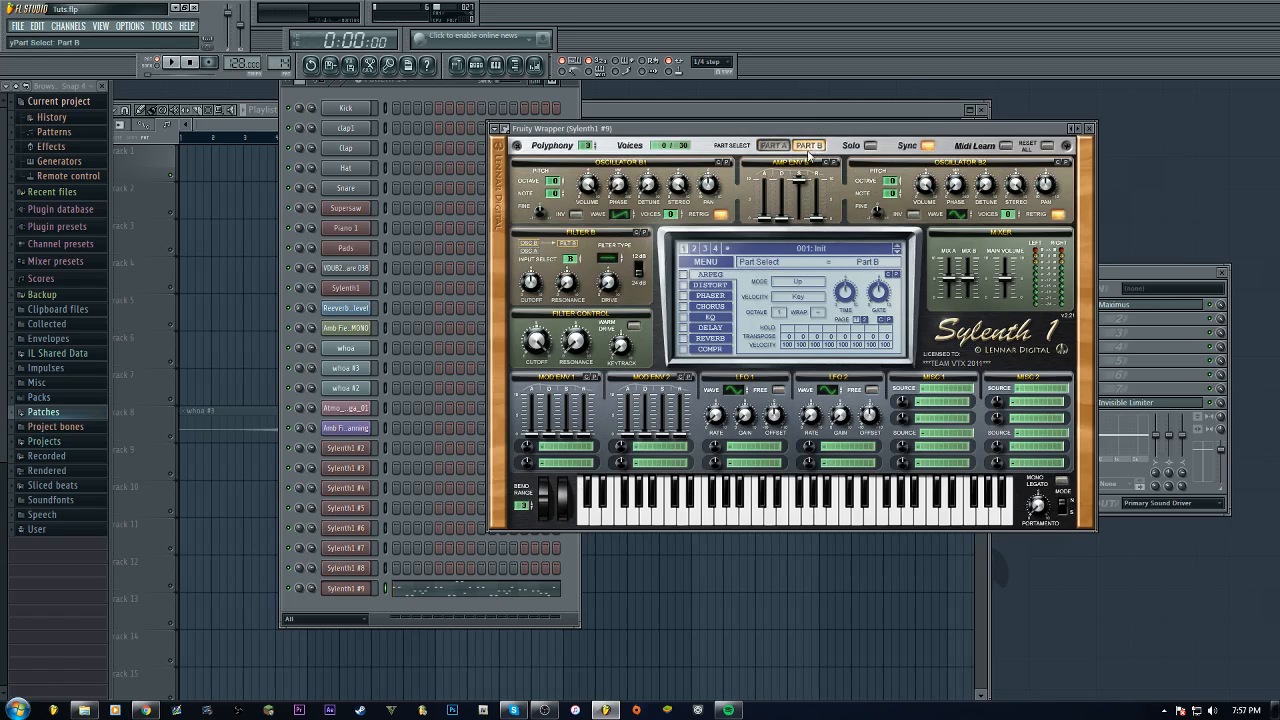
{"action": "left_click", "coordinate": [628, 219]}
{"action": "left_click_drag", "start_coordinate": [631, 217], "coordinate": [676, 200]}
{"action": "left_click", "coordinate": [558, 185]}
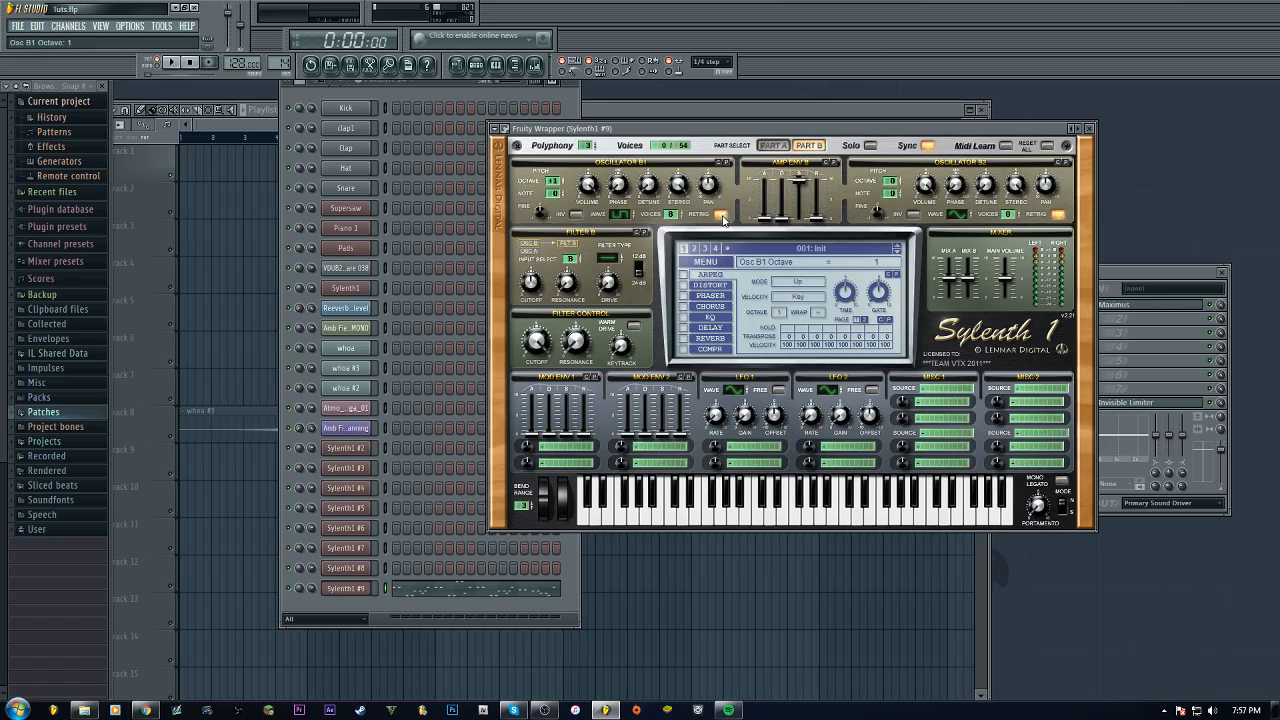
Set Amp Envelope B's release to 0.21 and adjust its attack
{"action": "left_click", "coordinate": [824, 224]}
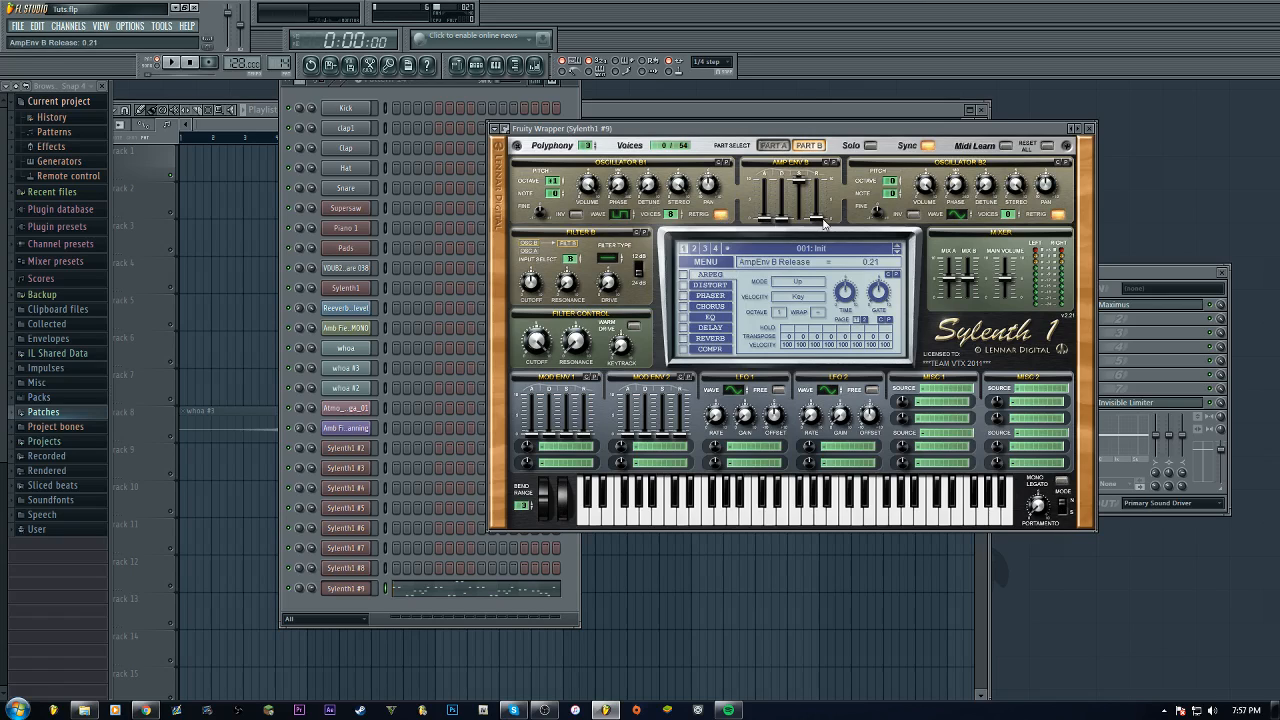
{"action": "left_click", "coordinate": [773, 145]}
{"action": "left_click", "coordinate": [808, 145]}
{"action": "left_click", "coordinate": [766, 220]}
{"action": "left_click_drag", "start_coordinate": [767, 220], "coordinate": [768, 217]}
Set Oscillator B2 to octave 1 with a new waveform and 2 voices, and raise Mix B to 4.20
{"action": "left_click", "coordinate": [895, 187]}
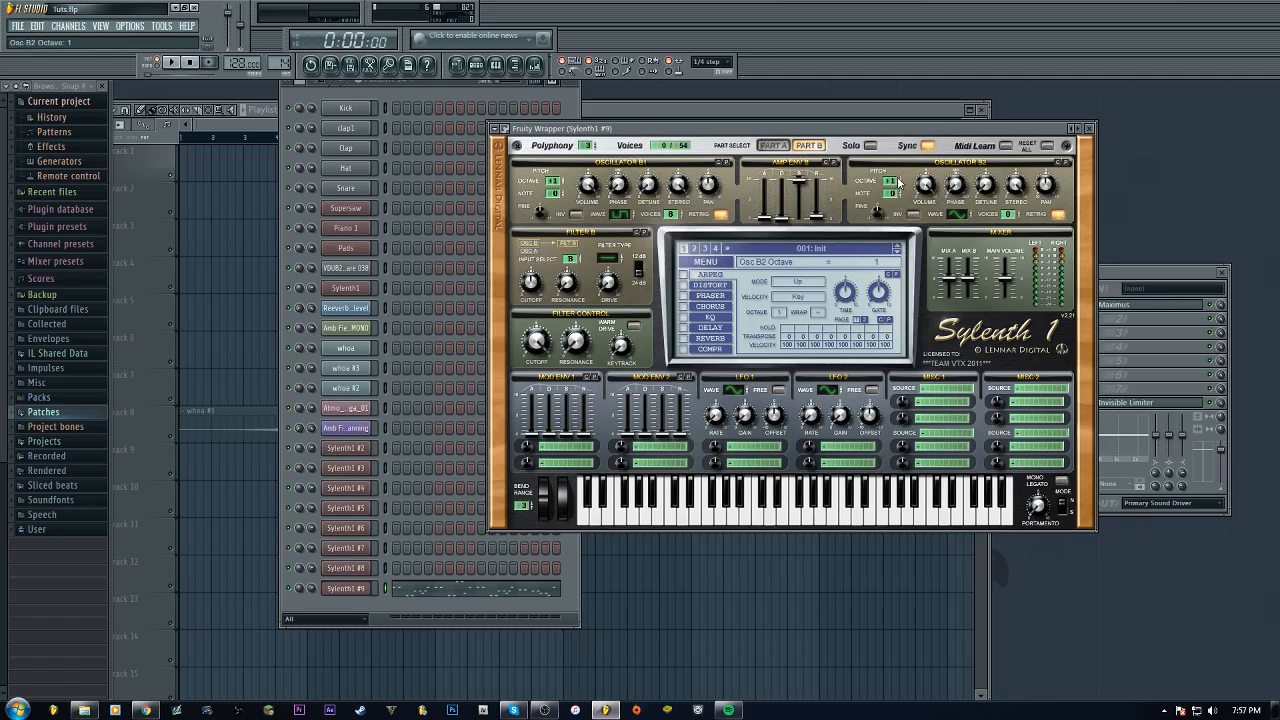
{"action": "left_click", "coordinate": [963, 213]}
{"action": "left_click_drag", "start_coordinate": [1017, 218], "coordinate": [1017, 210]}
{"action": "left_click_drag", "start_coordinate": [975, 283], "coordinate": [977, 286]}
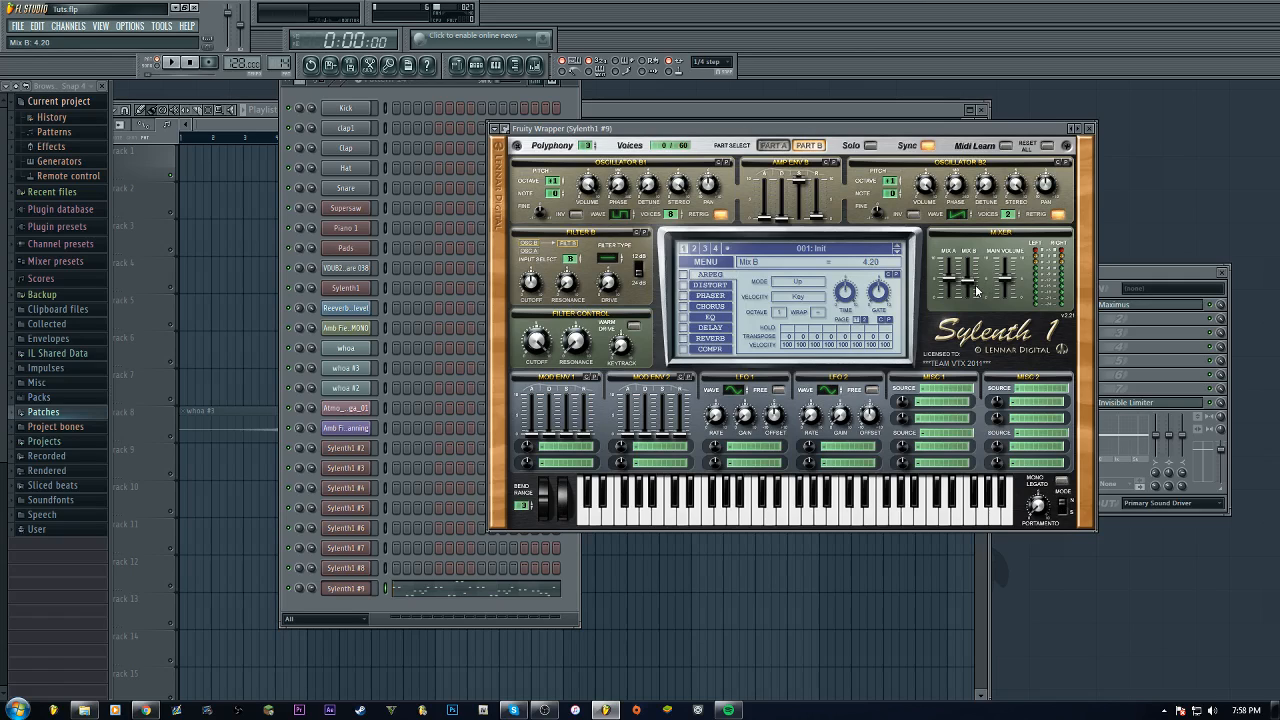
Set Filter B to Lowpass and play and stop the pattern to audition it
{"action": "left_click", "coordinate": [610, 259]}
{"action": "left_click", "coordinate": [171, 62]}
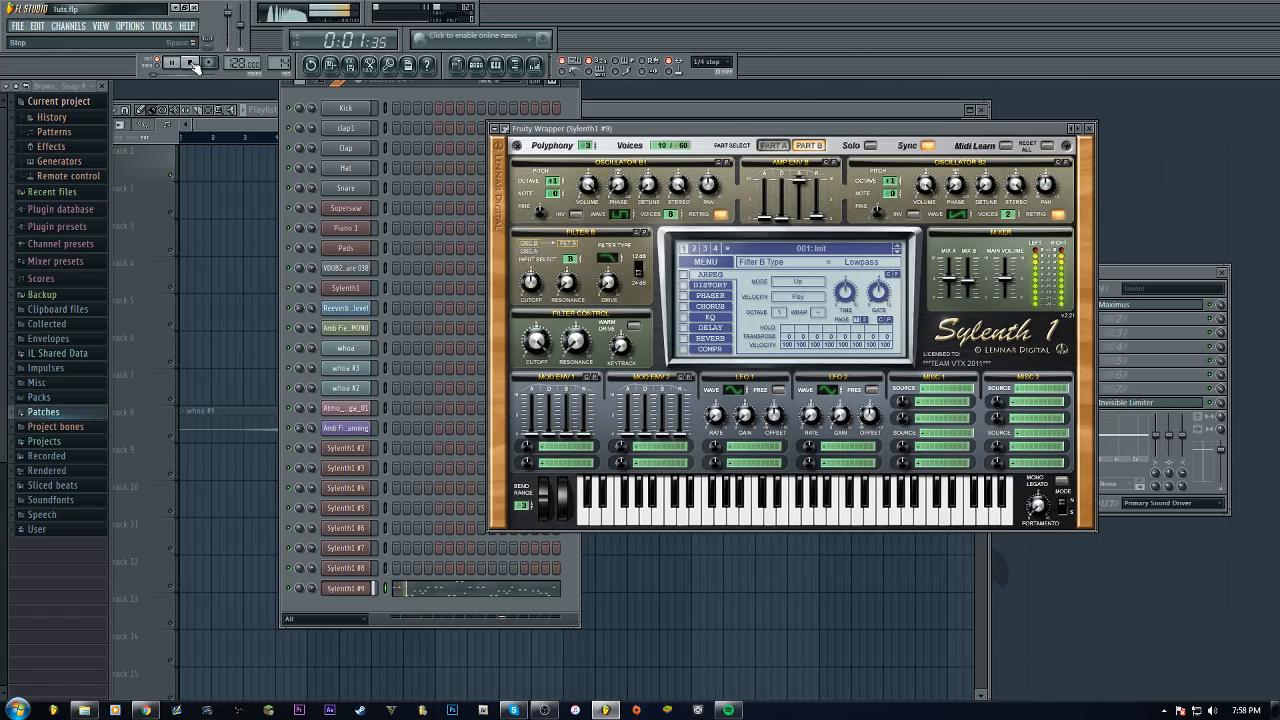
{"action": "left_click", "coordinate": [191, 63]}
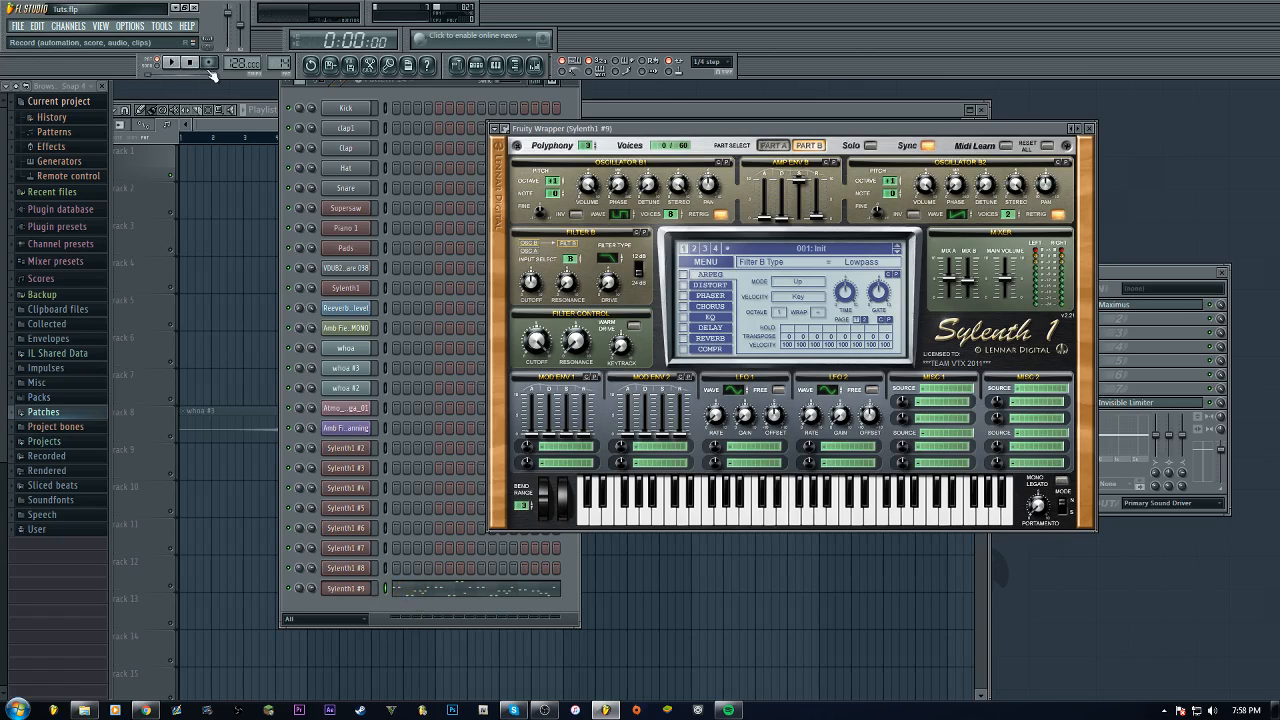
Turn on Mono Legato, raise the portamento, set Porta Mode to Slide, and audition the pattern
{"action": "left_click", "coordinate": [1064, 481]}
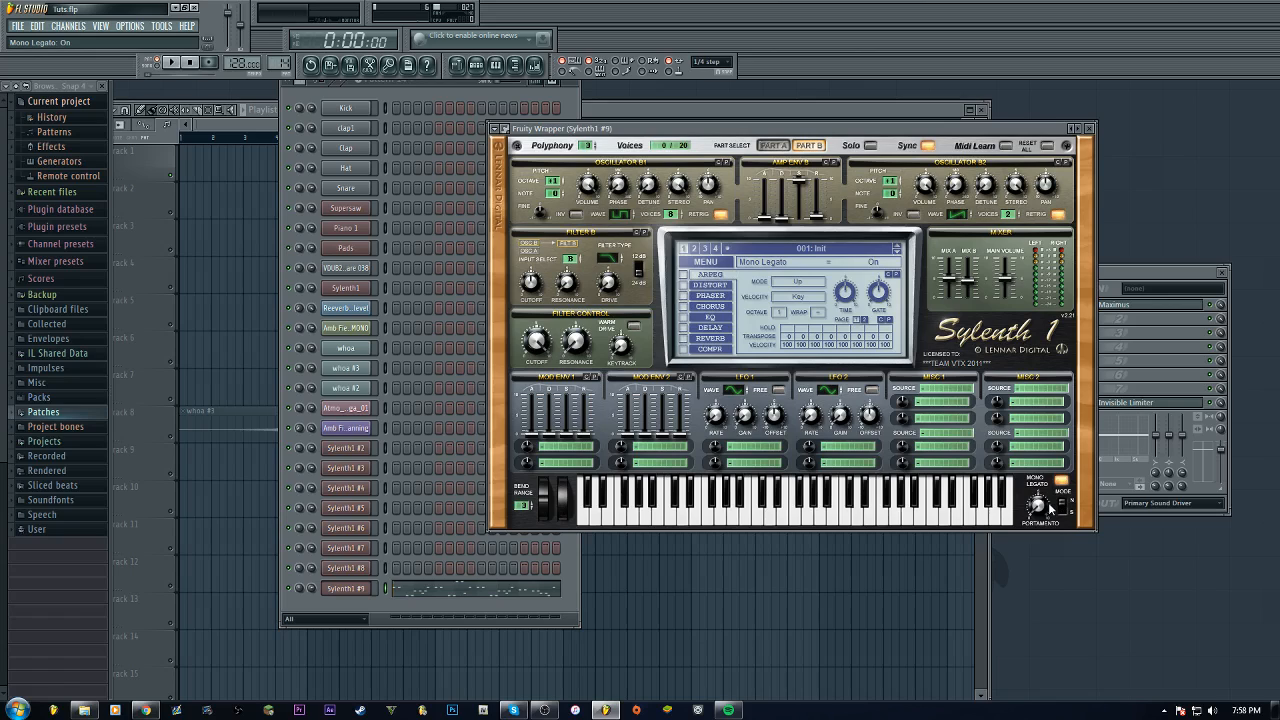
{"action": "left_click_drag", "start_coordinate": [1046, 514], "coordinate": [1046, 455]}
{"action": "left_click", "coordinate": [1064, 512]}
{"action": "left_click", "coordinate": [171, 62]}
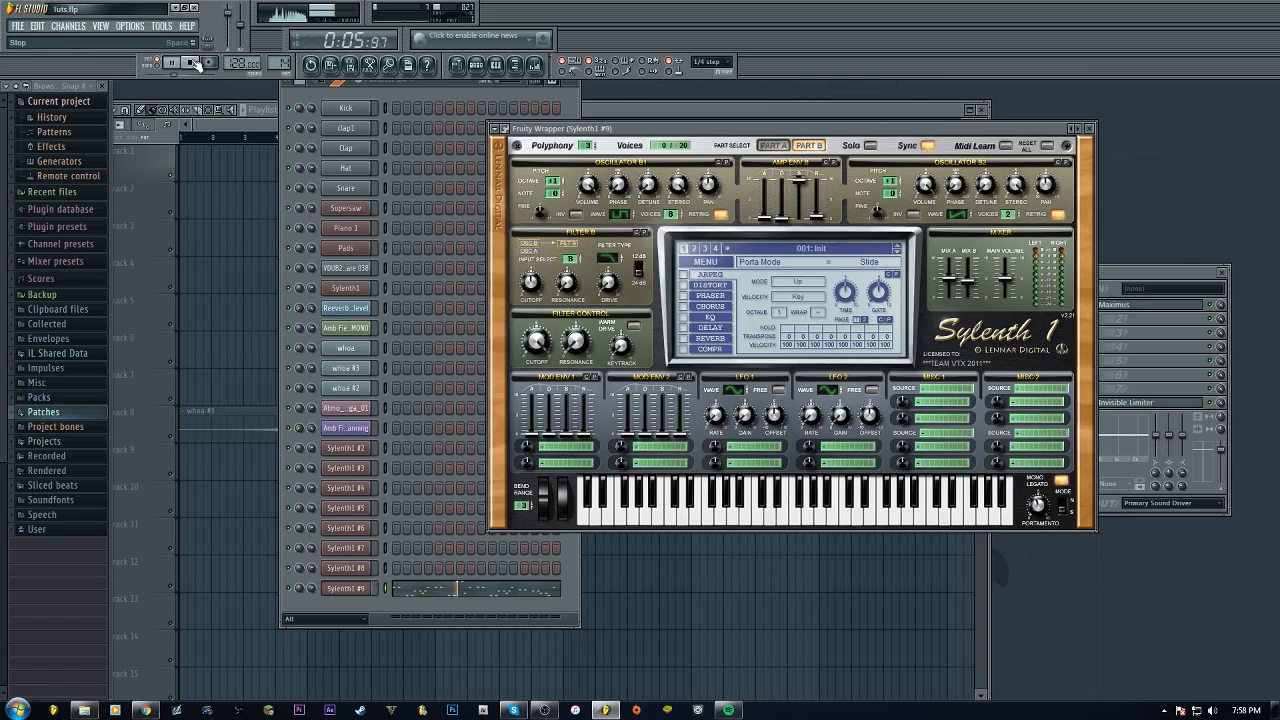
{"action": "left_click", "coordinate": [195, 62]}
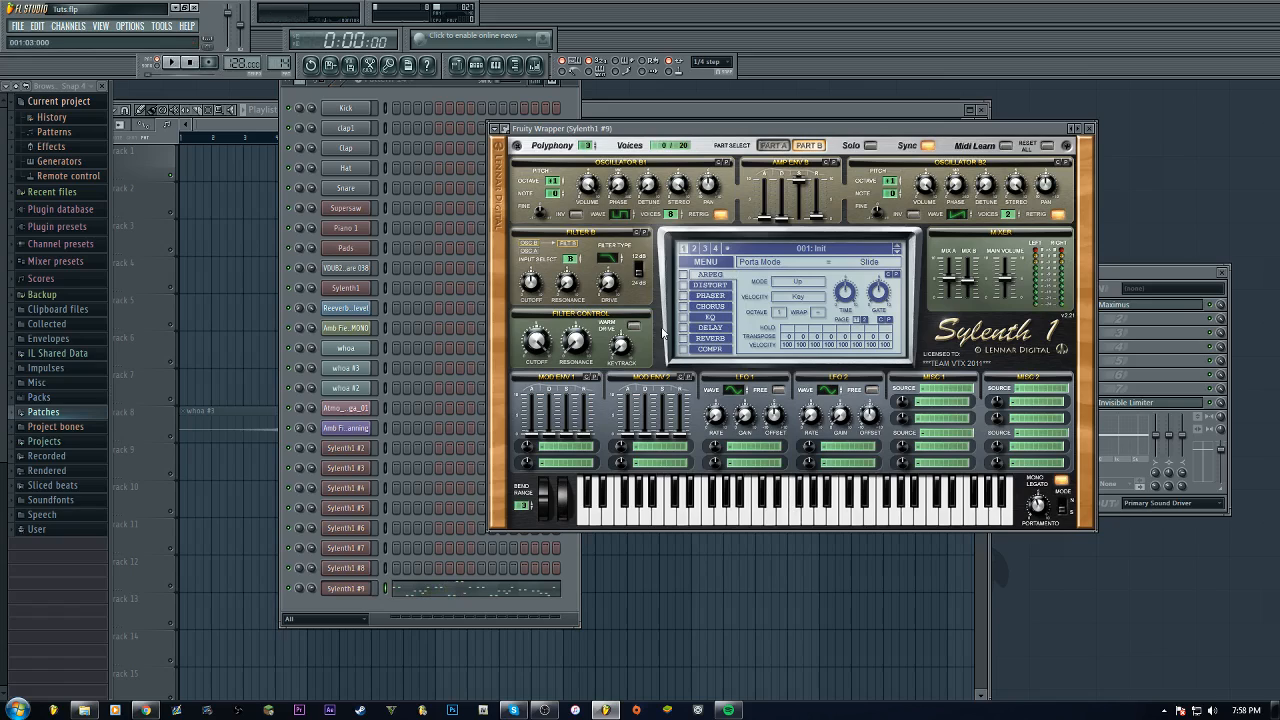
Switch back to Part A and route LFO 1's destination to Pitch AB
{"action": "left_click", "coordinate": [777, 147]}
{"action": "left_click", "coordinate": [780, 148]}
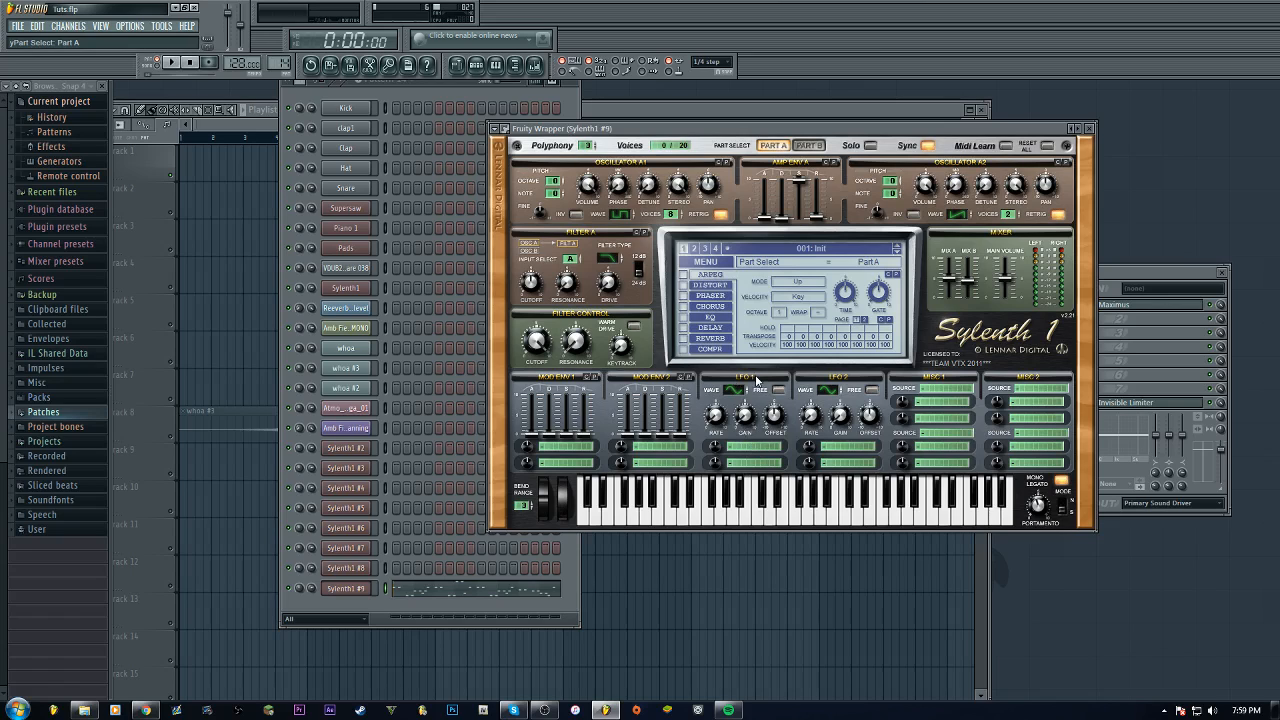
{"action": "left_click", "coordinate": [754, 449]}
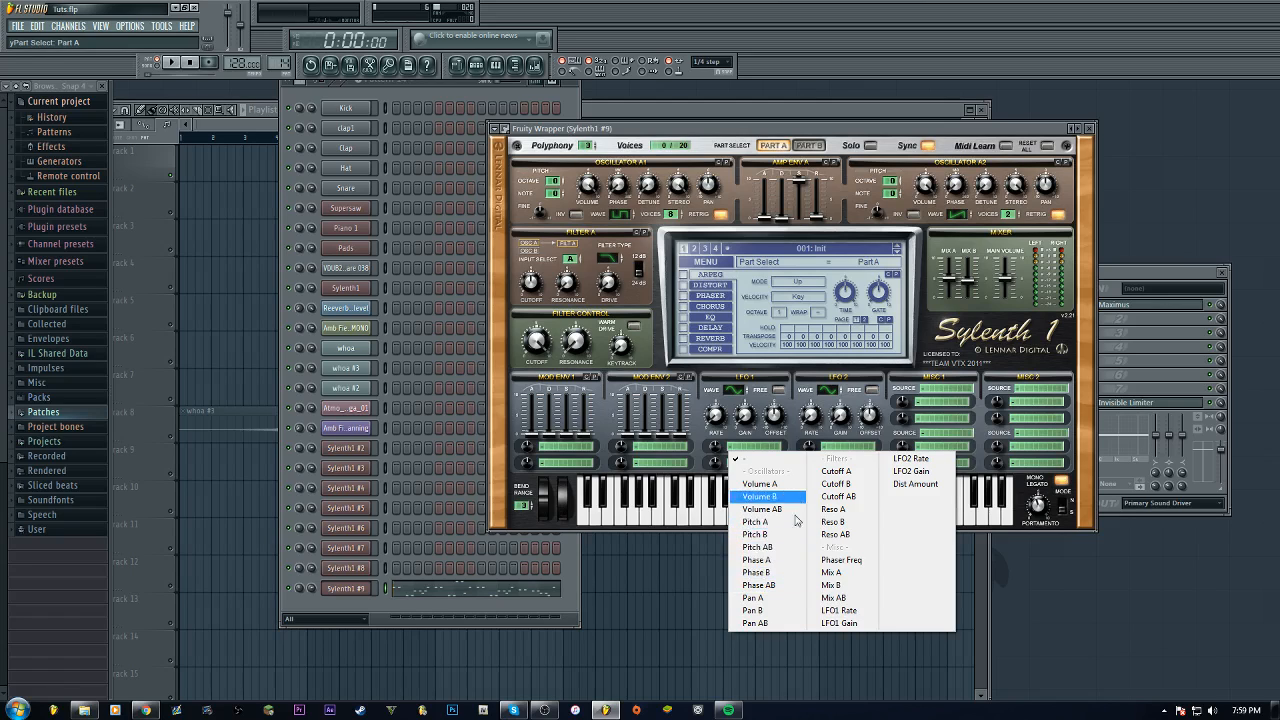
{"action": "left_click", "coordinate": [786, 547]}
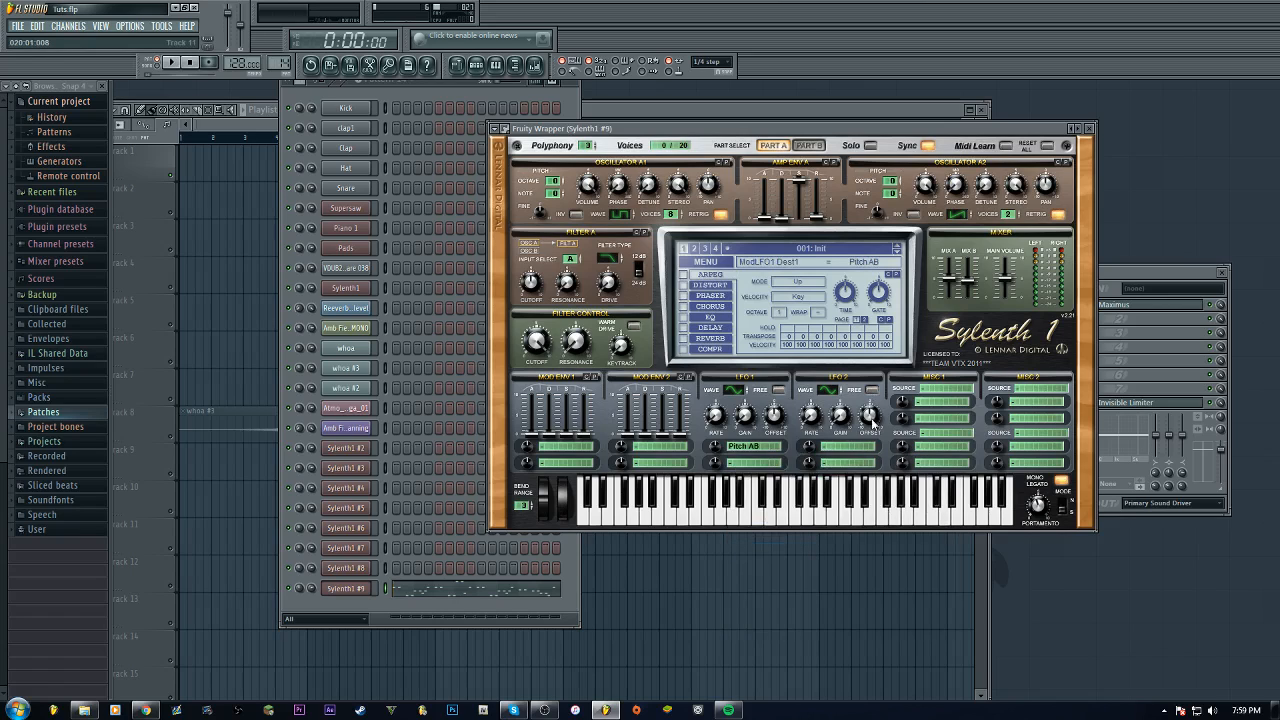
Route LFO 2's destination to Pitch AB with a destination amount of 0.07
{"action": "left_click", "coordinate": [855, 451]}
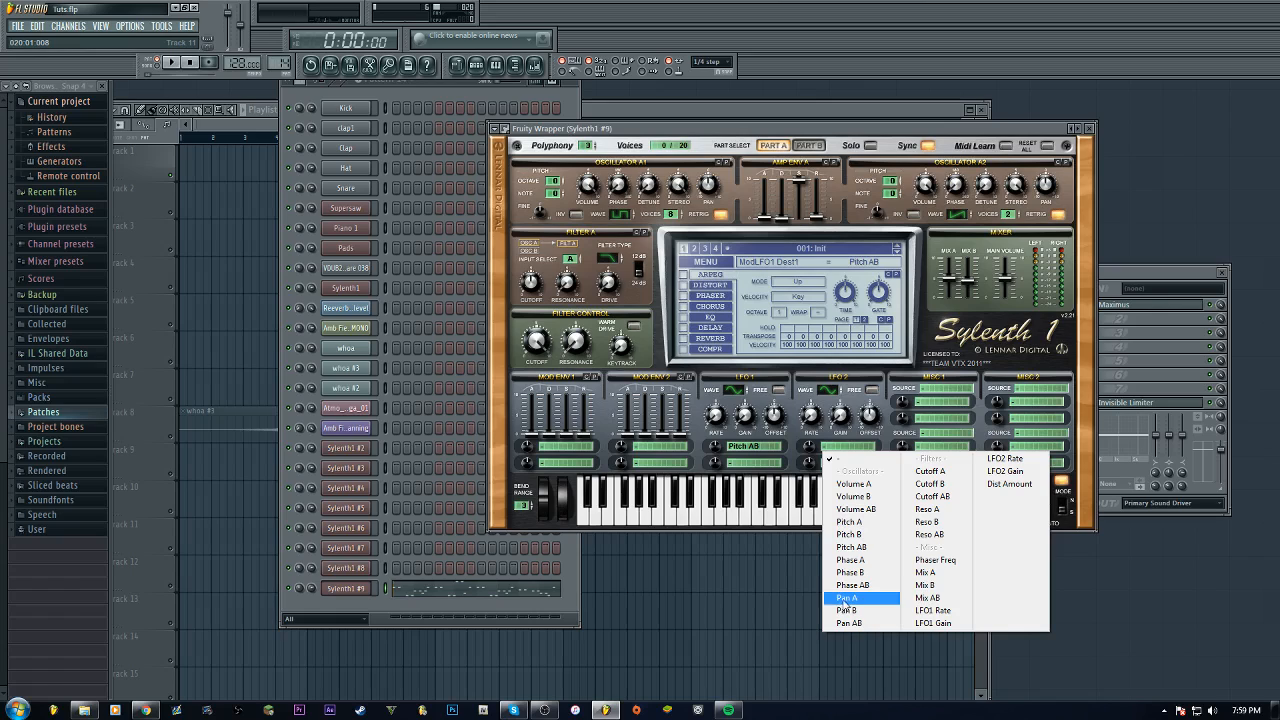
{"action": "left_click", "coordinate": [851, 547]}
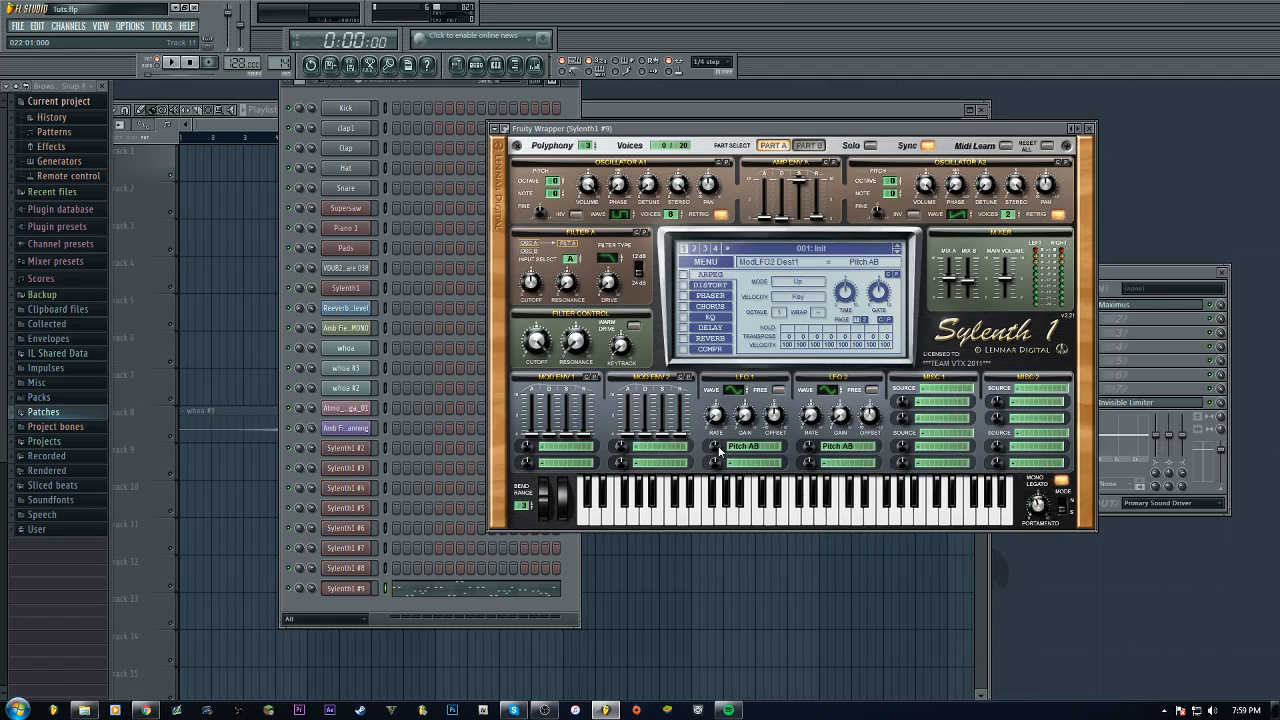
{"action": "left_click_drag", "start_coordinate": [718, 450], "coordinate": [724, 460]}
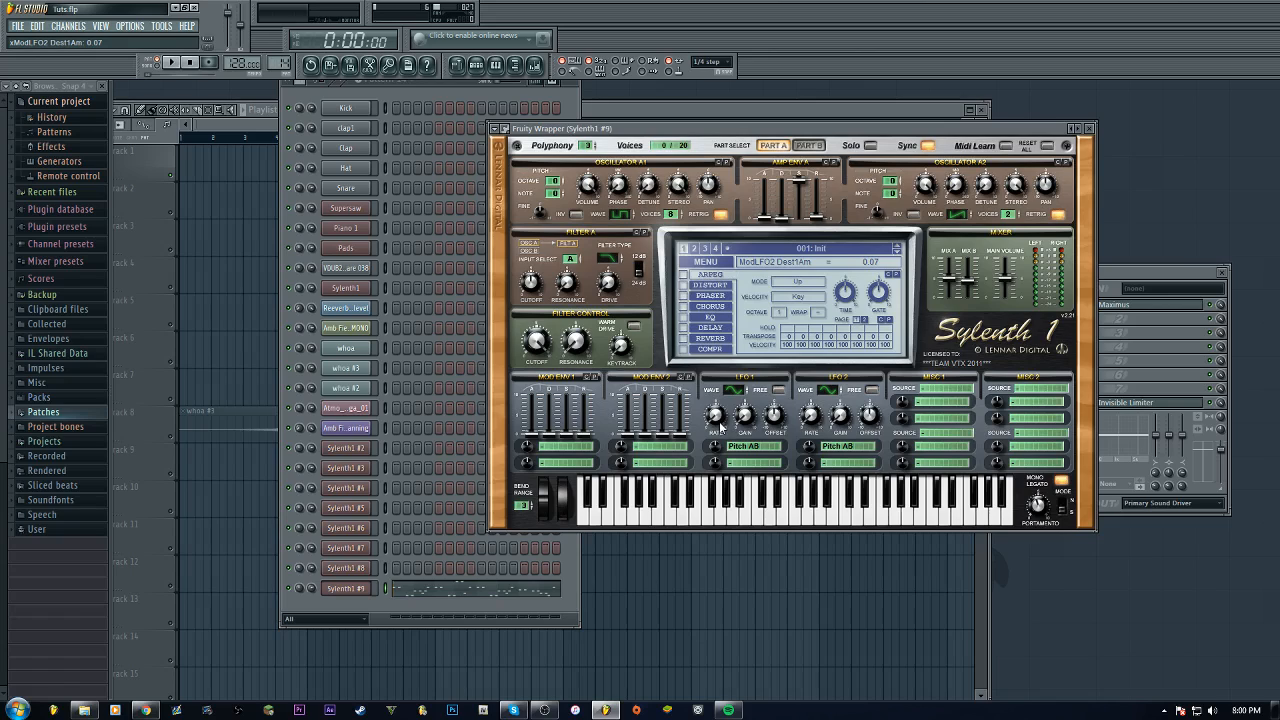
Set LFO 1's rate to 1/16T and gain to 6.85, then play the pattern
{"action": "left_click_drag", "start_coordinate": [721, 426], "coordinate": [732, 342]}
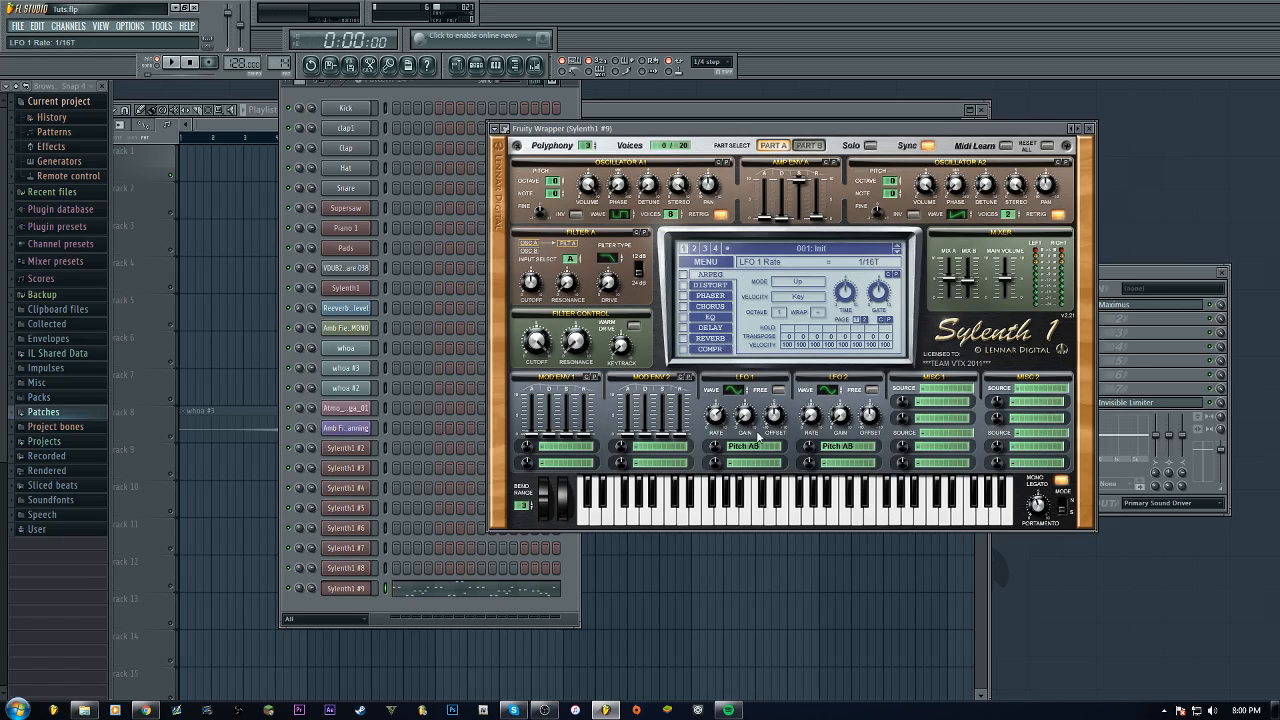
{"action": "left_click_drag", "start_coordinate": [748, 417], "coordinate": [759, 338]}
{"action": "left_click", "coordinate": [173, 63]}
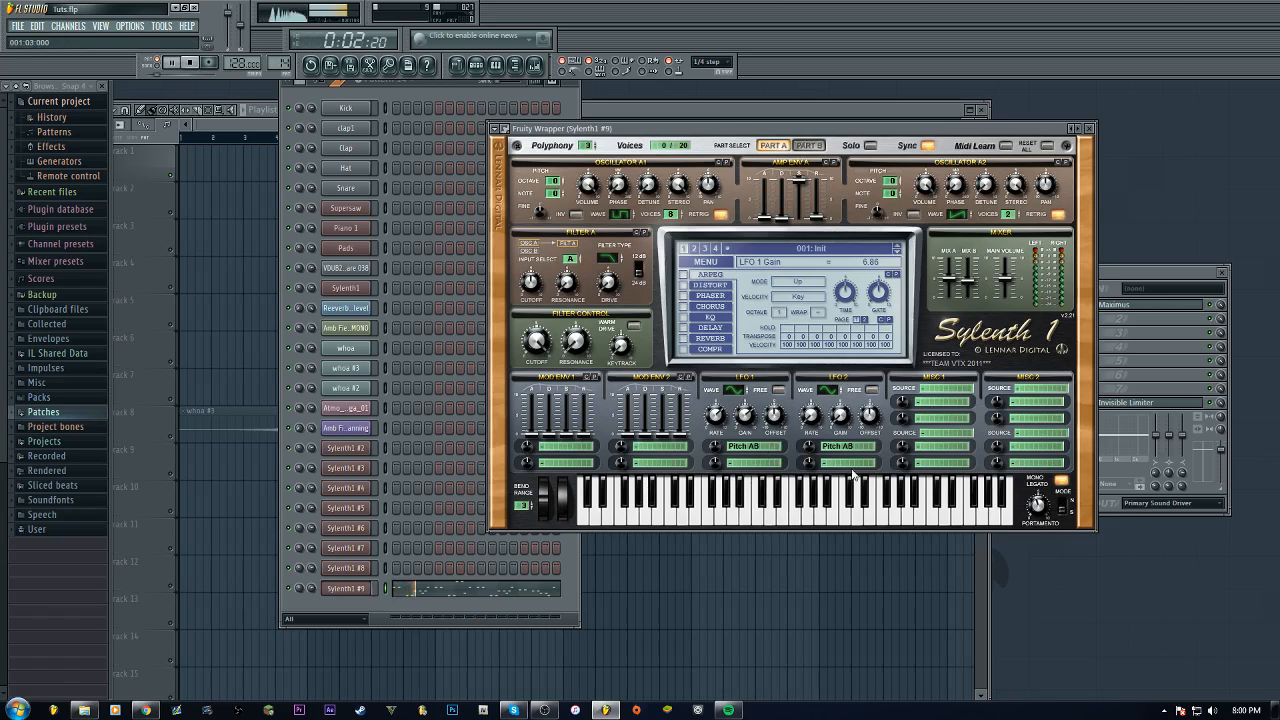
Change LFO 1's rate to 1/16 while playing, then stop playback
{"action": "left_click_drag", "start_coordinate": [721, 419], "coordinate": [724, 422]}
{"action": "scroll", "coordinate": [724, 422], "scroll_direction": "up", "scroll_amount": 1}
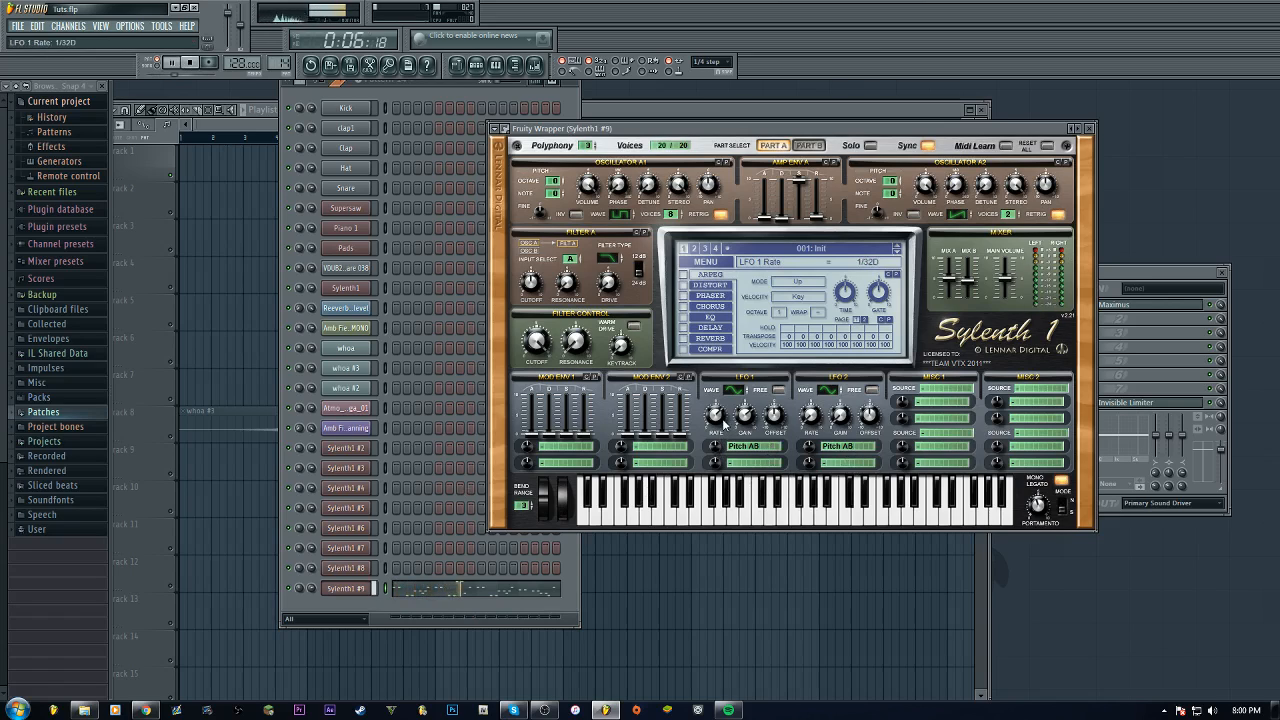
{"action": "scroll", "coordinate": [725, 426], "scroll_direction": "down", "scroll_amount": 2}
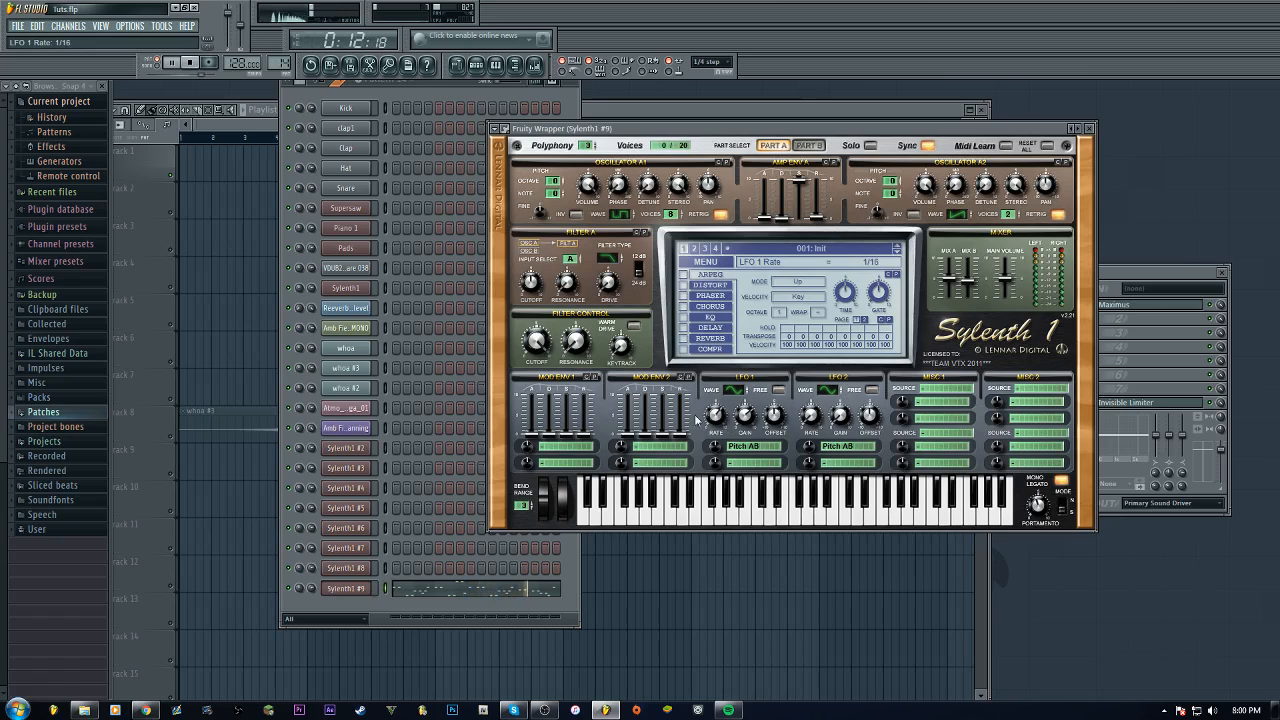
{"action": "left_click", "coordinate": [191, 62]}
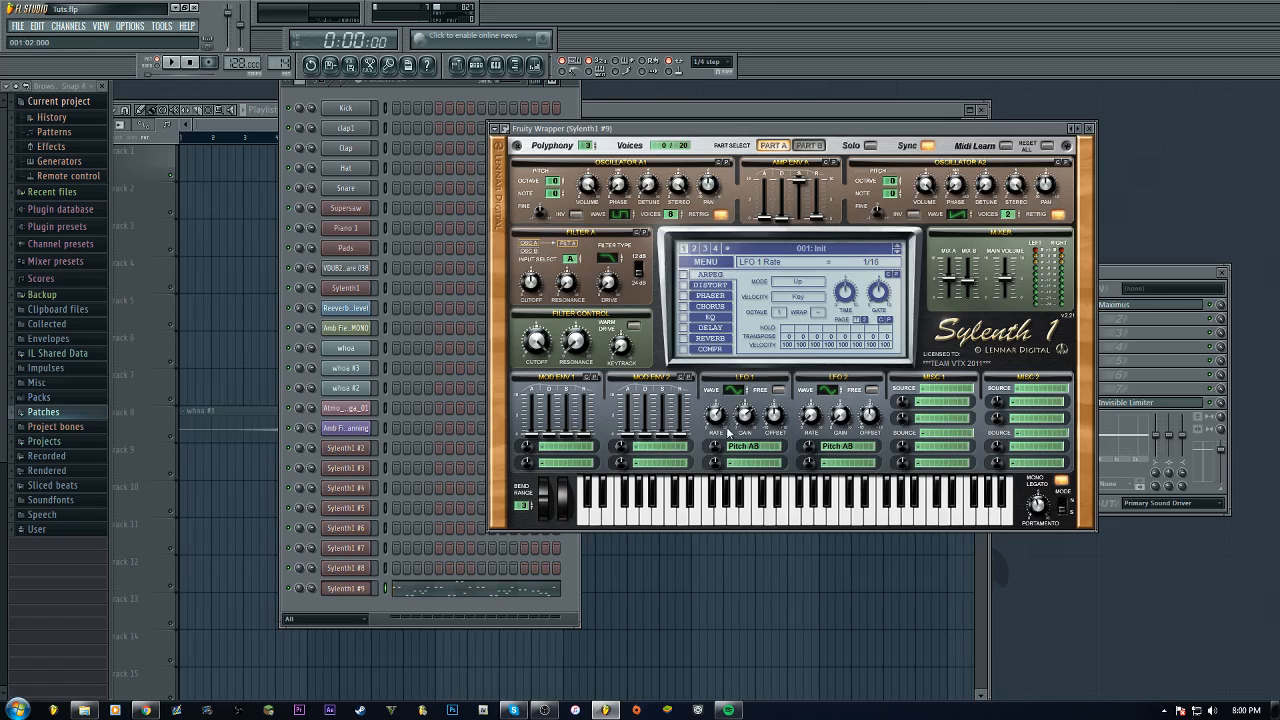
Raise LFO 2's gain to 7.19 and play the pattern
{"action": "left_click_drag", "start_coordinate": [817, 428], "coordinate": [855, 333]}
{"action": "left_click", "coordinate": [172, 62]}
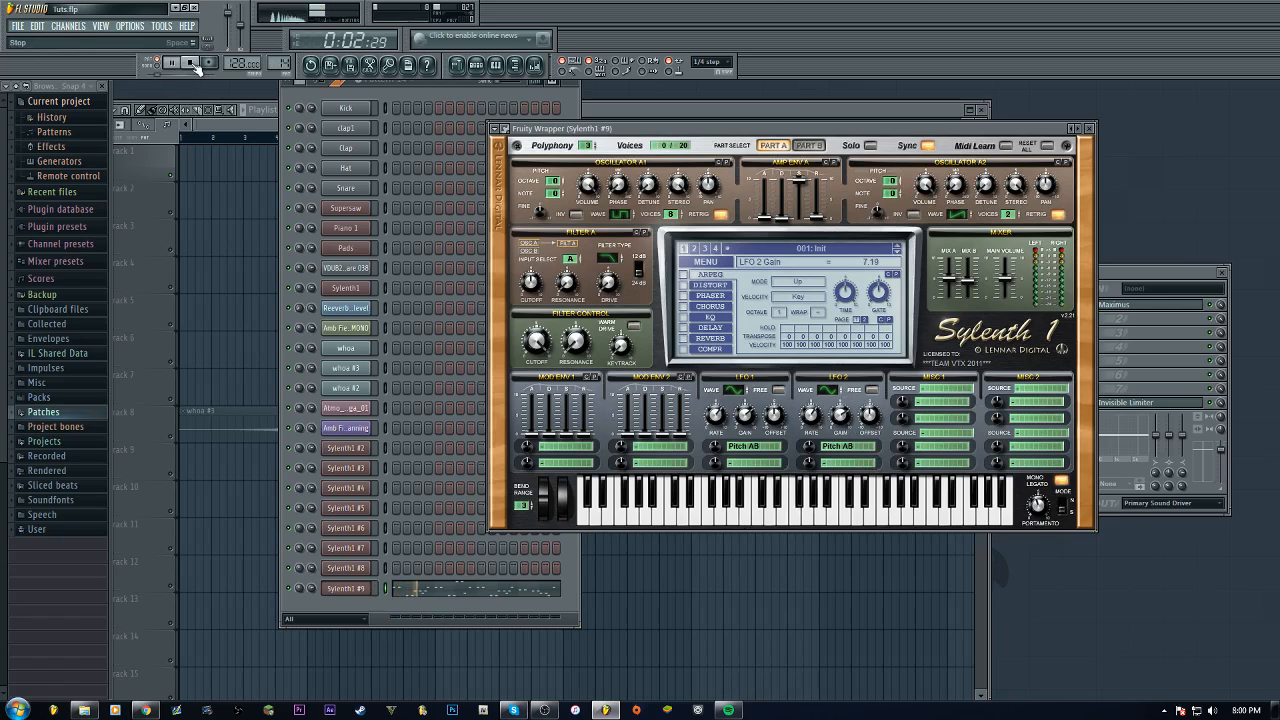
Stop playback, then play and stop the pattern again to audition the patch
{"action": "left_click", "coordinate": [193, 63]}
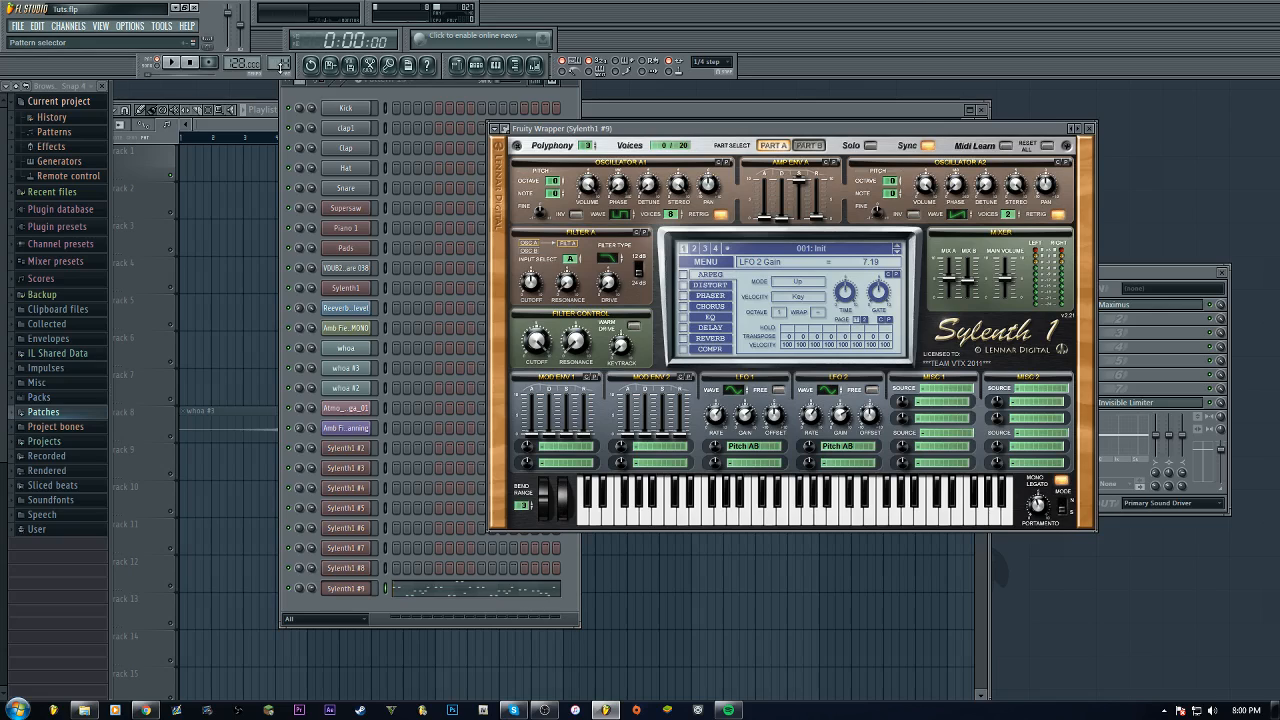
{"action": "scroll", "coordinate": [283, 63], "scroll_direction": "down", "scroll_amount": 1}
{"action": "key", "text": "space"}
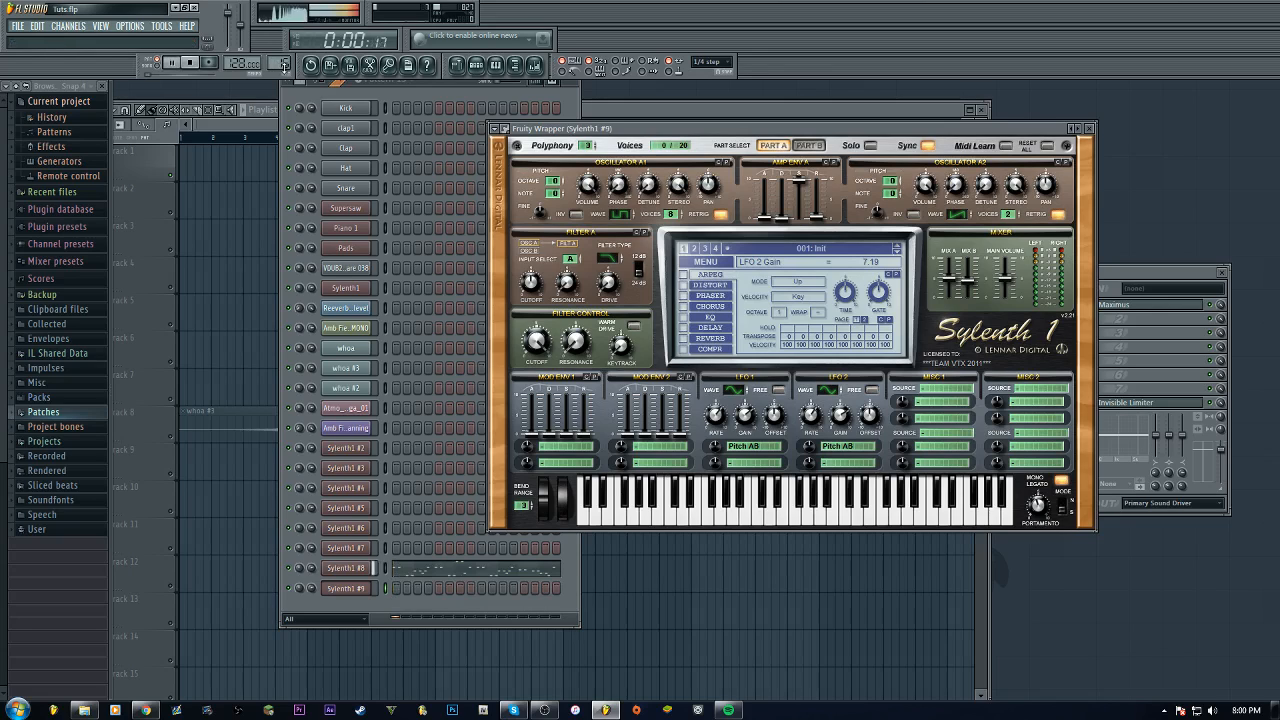
{"action": "key", "text": "space"}
{"action": "scroll", "coordinate": [283, 63], "scroll_direction": "up", "scroll_amount": 1}
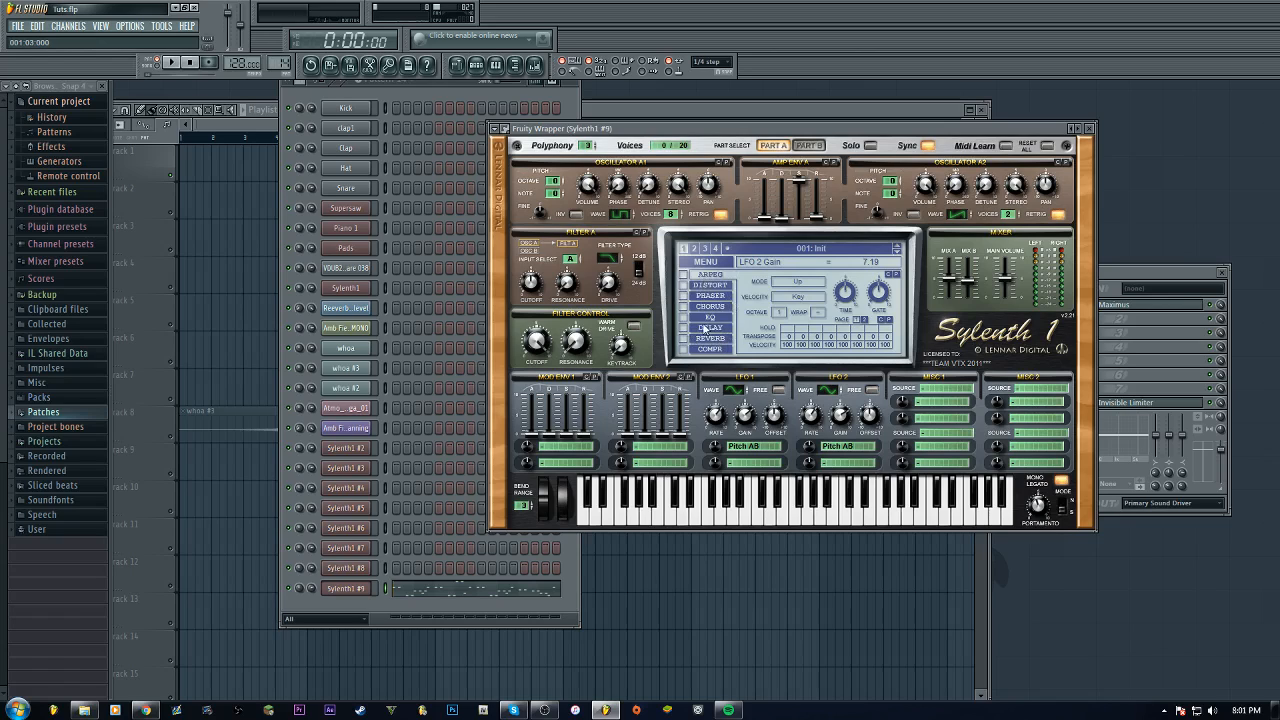
Enable the EQ effect and boost its treble to 10.21 dB, then play and stop the pattern
{"action": "left_click", "coordinate": [684, 318]}
{"action": "left_click", "coordinate": [710, 317]}
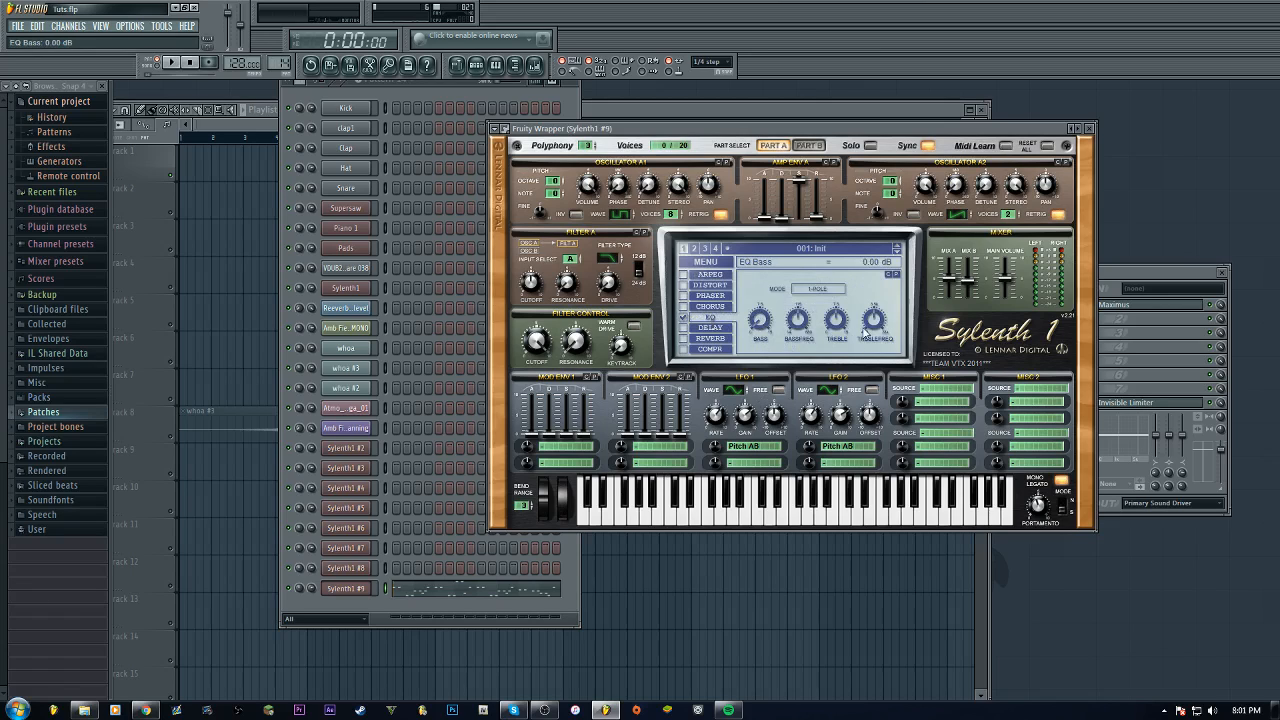
{"action": "mouse_move", "coordinate": [841, 322]}
{"action": "left_mouse_down"}
{"action": "mouse_move", "coordinate": [849, 305]}
{"action": "mouse_move", "coordinate": [840, 330]}
{"action": "left_mouse_up"}
{"action": "left_click", "coordinate": [171, 62]}
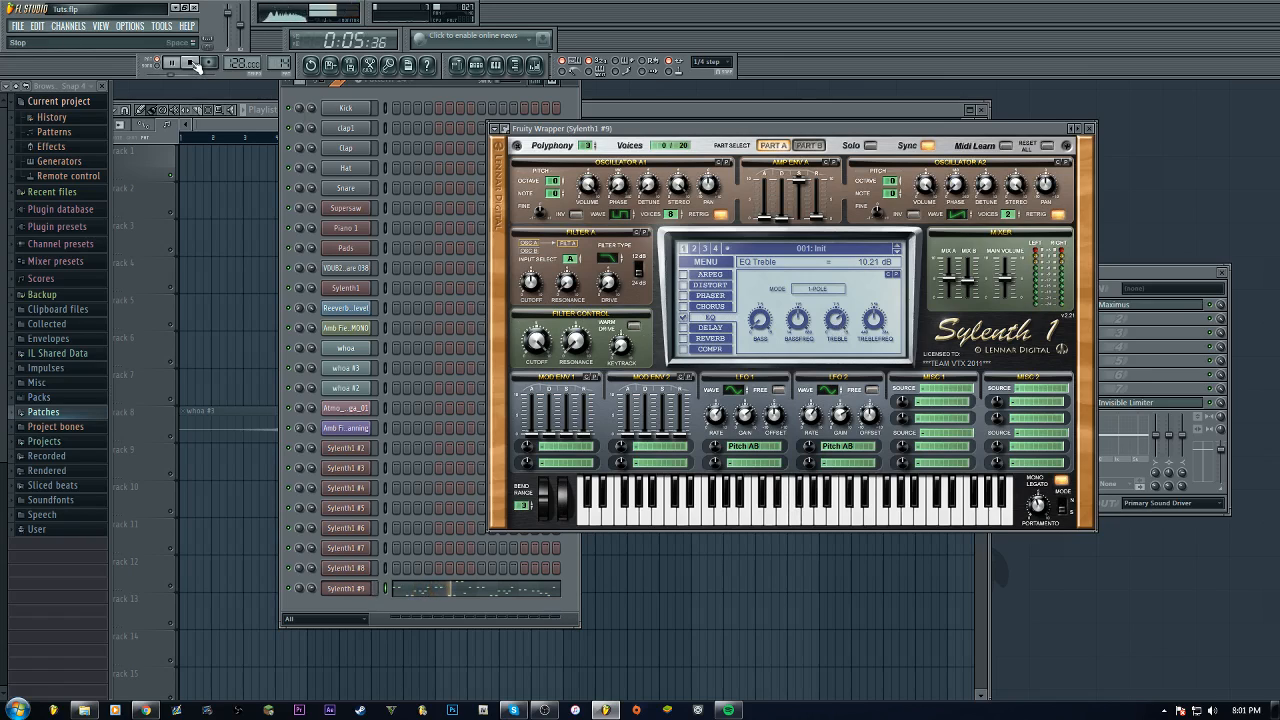
{"action": "key", "text": "space"}
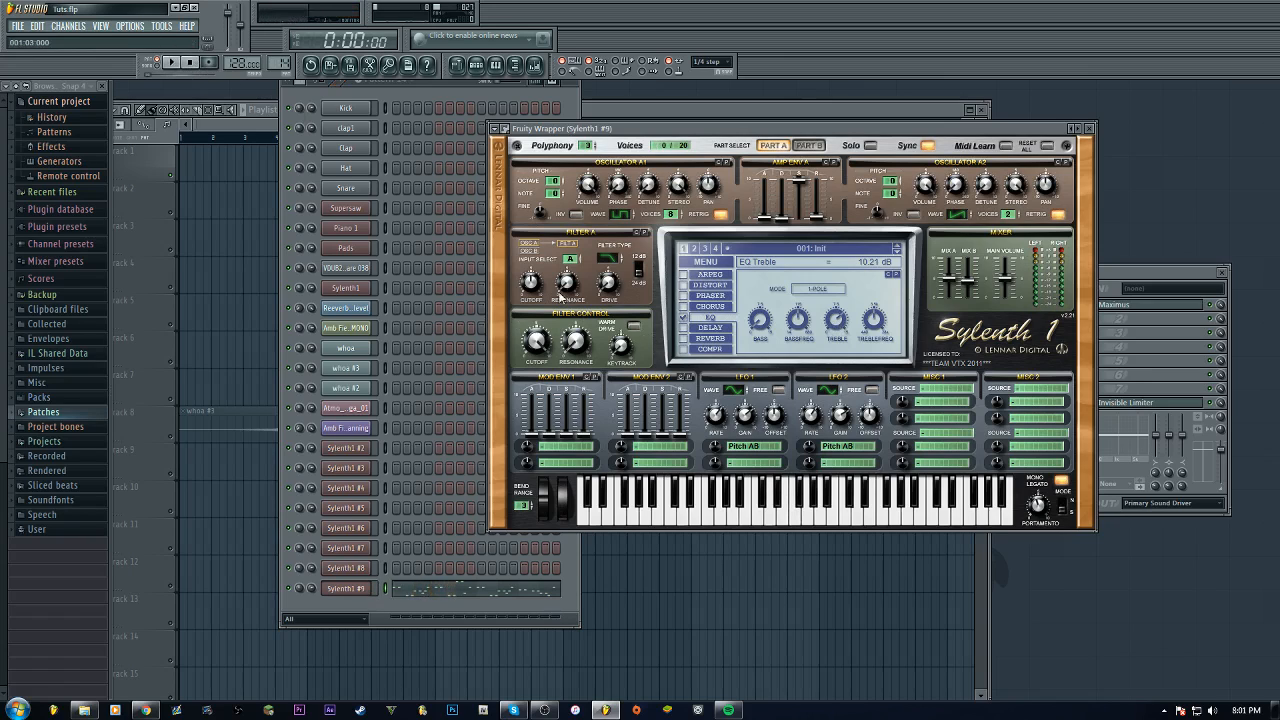
Enable the reverb effect, set its size to about 7.12 and predelay to 0 ms, then audition it
{"action": "left_click", "coordinate": [685, 338]}
{"action": "left_click", "coordinate": [710, 338]}
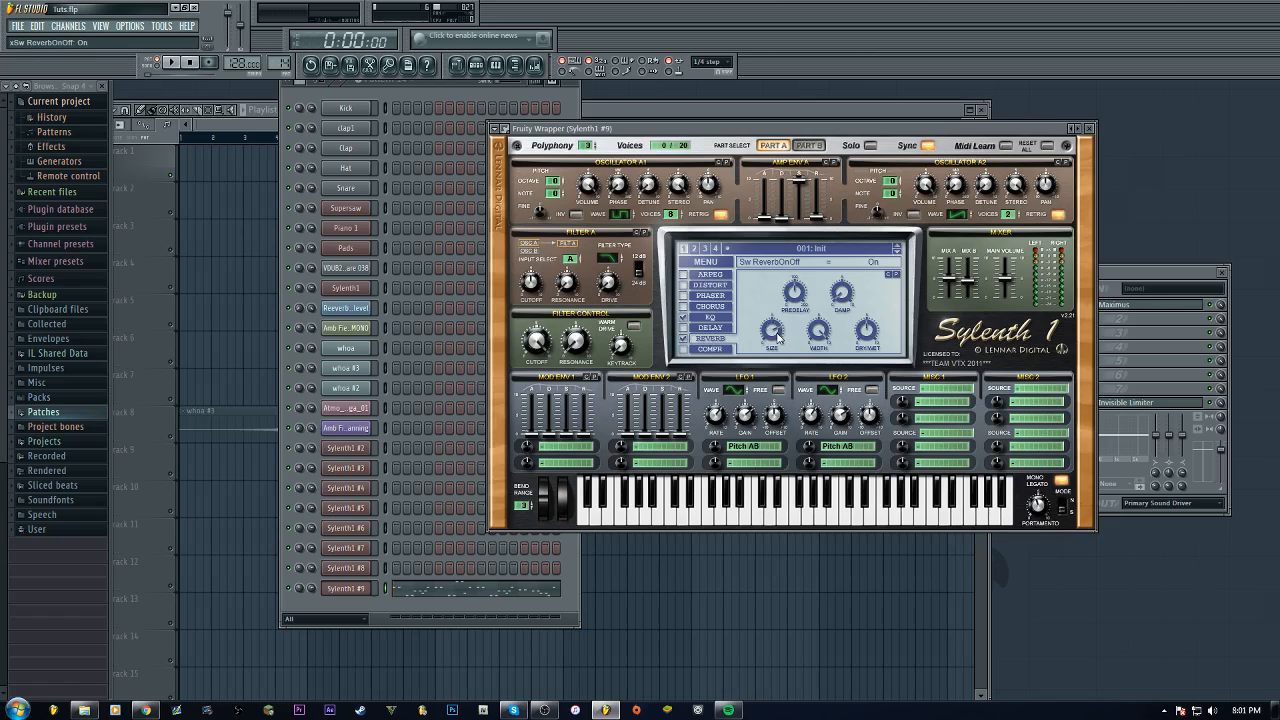
{"action": "left_click_drag", "start_coordinate": [785, 334], "coordinate": [783, 349]}
{"action": "left_click_drag", "start_coordinate": [871, 333], "coordinate": [870, 366]}
{"action": "left_click_drag", "start_coordinate": [793, 287], "coordinate": [811, 605]}
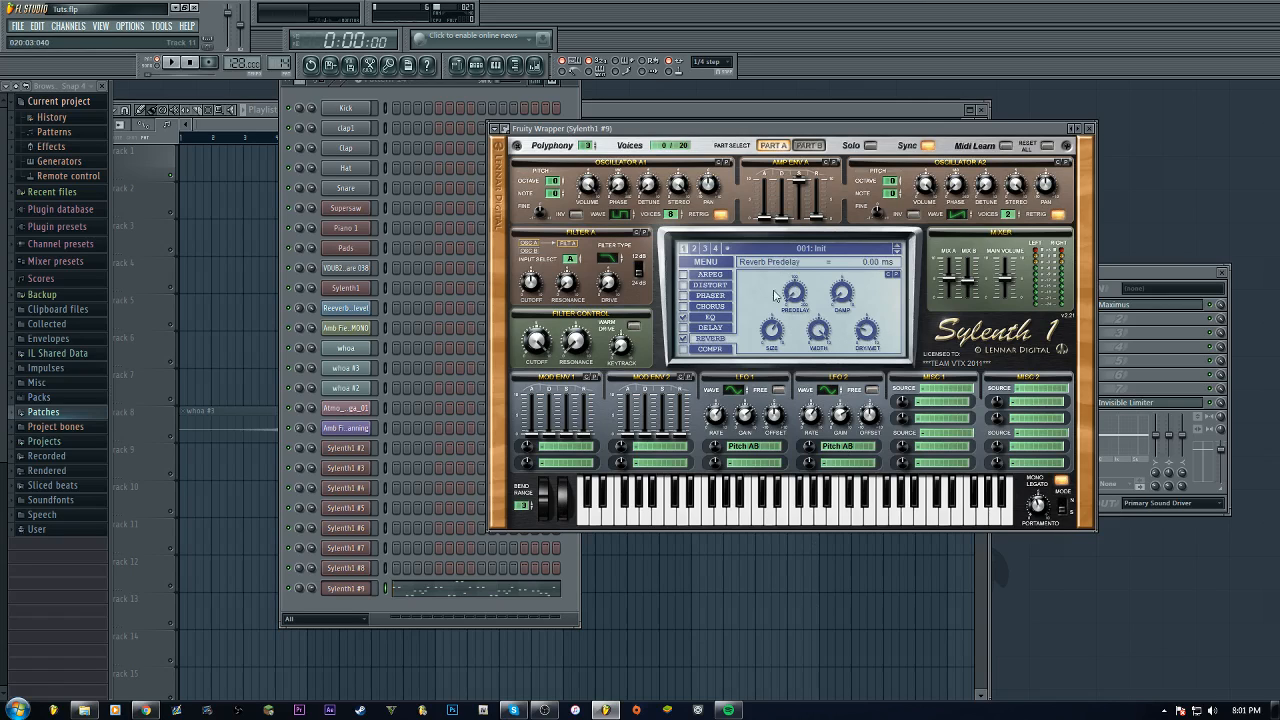
{"action": "left_click", "coordinate": [171, 62]}
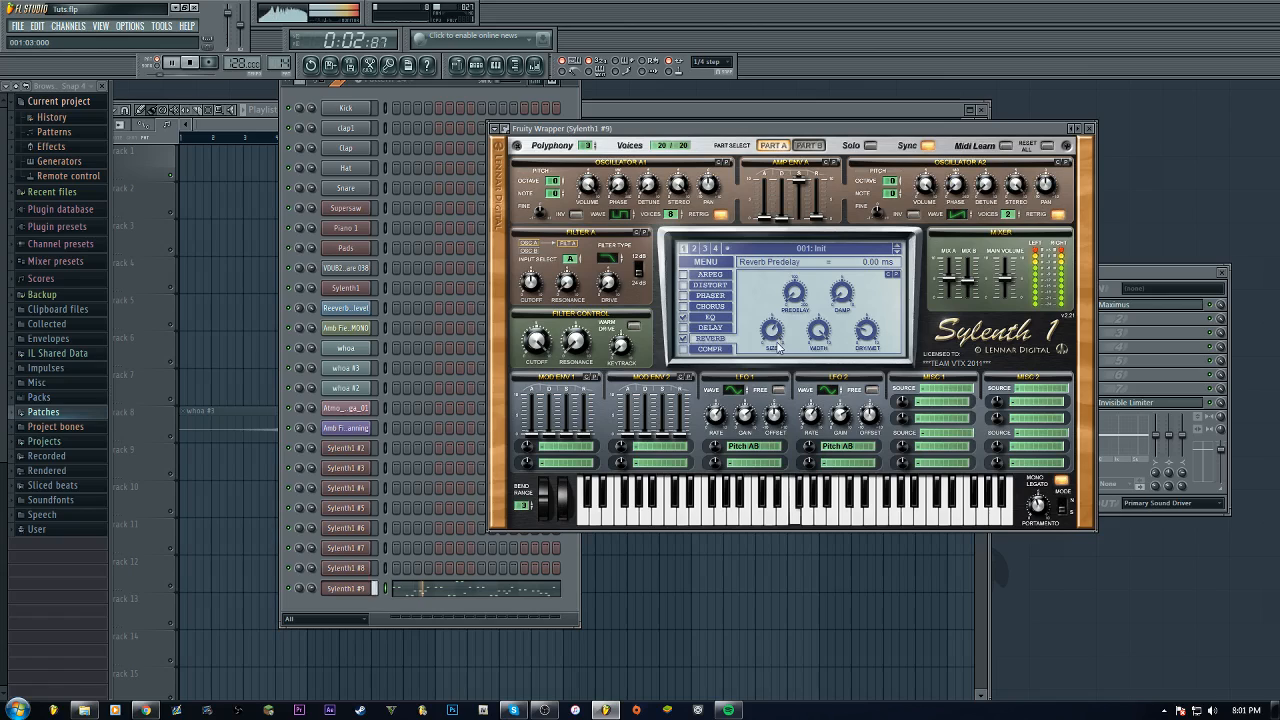
{"action": "left_click", "coordinate": [193, 63]}
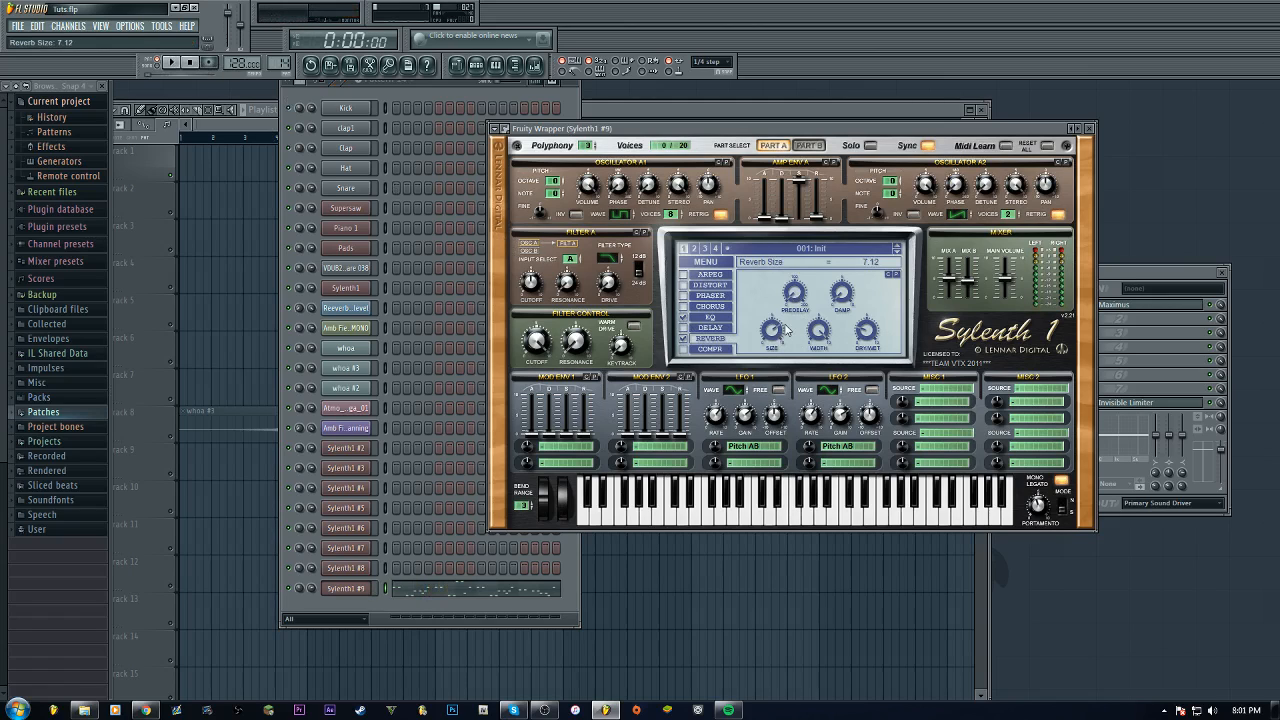
While playing, raise reverb size to 7.79, dry/wet to 28.57% and predelay to 80.95 ms, then stop
{"action": "left_click", "coordinate": [172, 63]}
{"action": "mouse_move", "coordinate": [776, 332]}
{"action": "left_mouse_down"}
{"action": "mouse_move", "coordinate": [753, 355]}
{"action": "mouse_move", "coordinate": [778, 347]}
{"action": "left_mouse_up"}
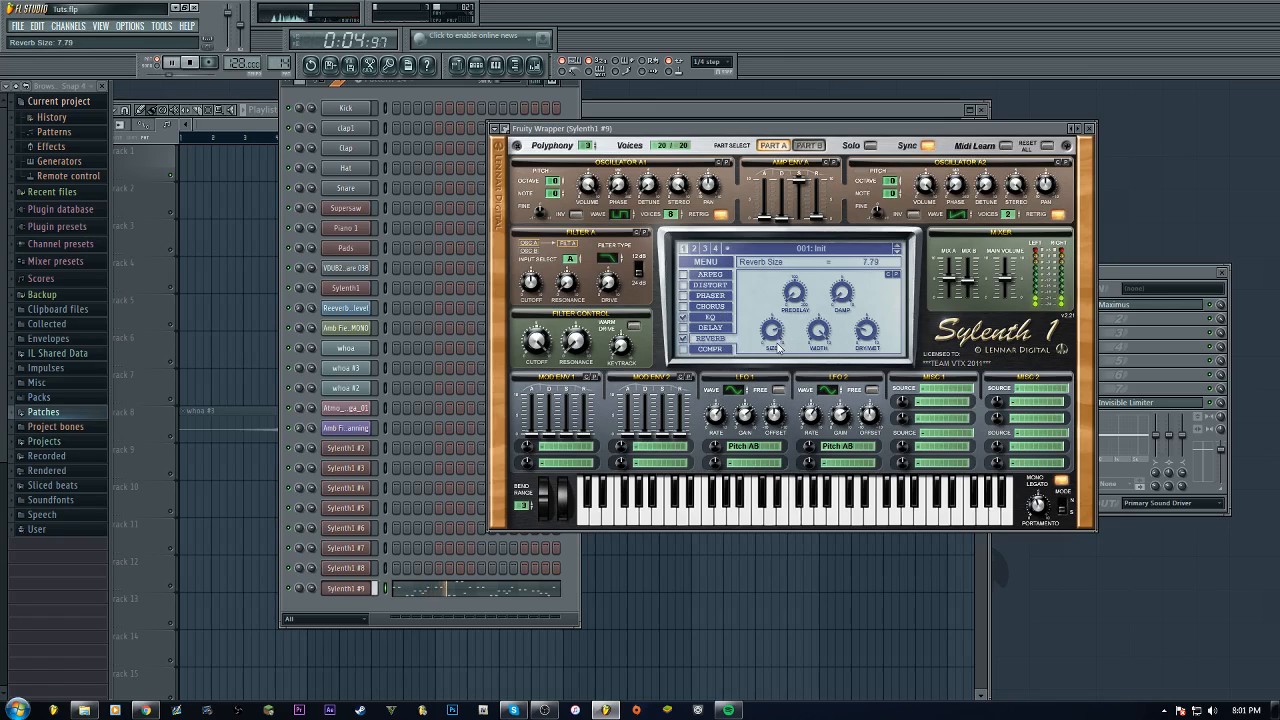
{"action": "left_click_drag", "start_coordinate": [866, 336], "coordinate": [870, 342]}
{"action": "left_click_drag", "start_coordinate": [868, 336], "coordinate": [868, 340]}
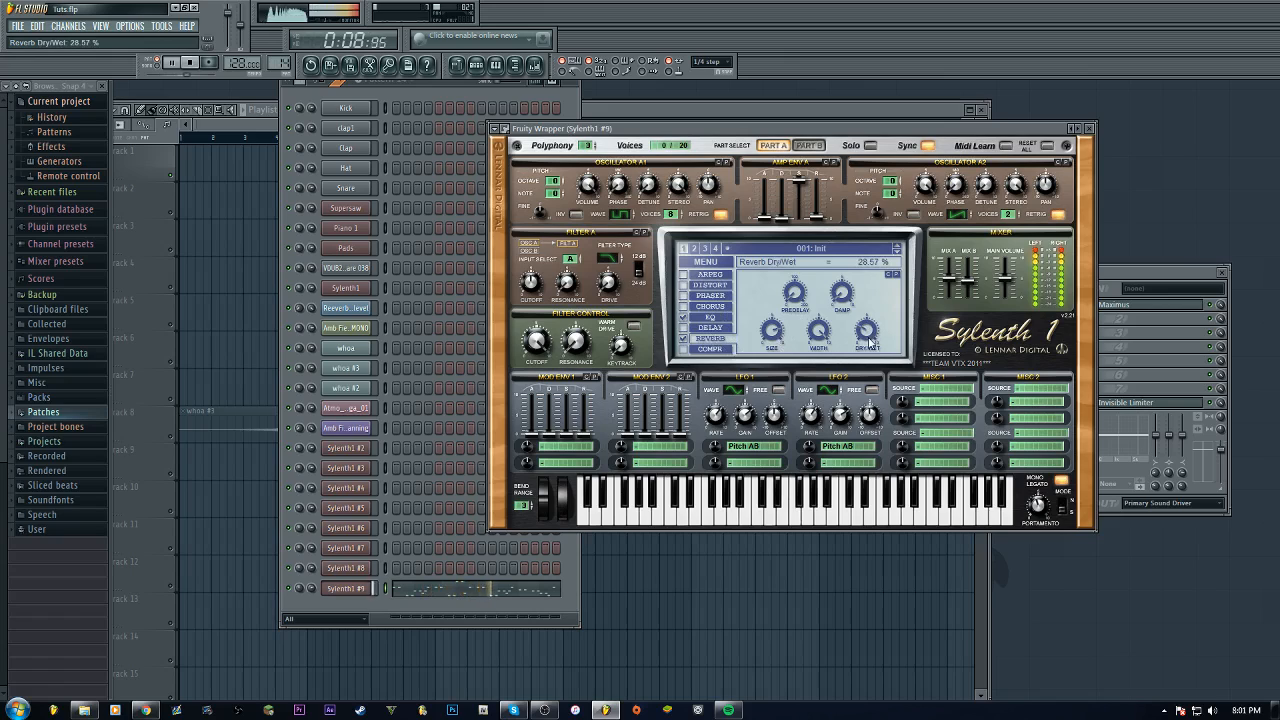
{"action": "left_click", "coordinate": [800, 294]}
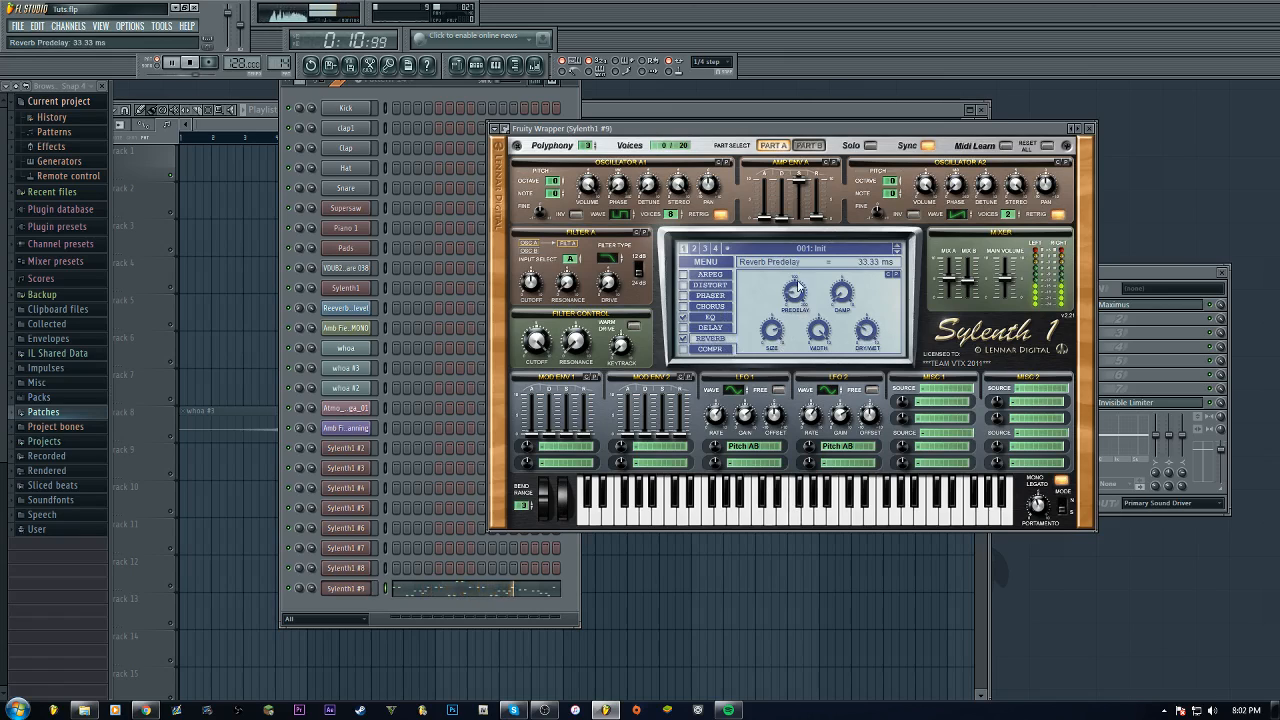
{"action": "left_click_drag", "start_coordinate": [800, 288], "coordinate": [800, 356]}
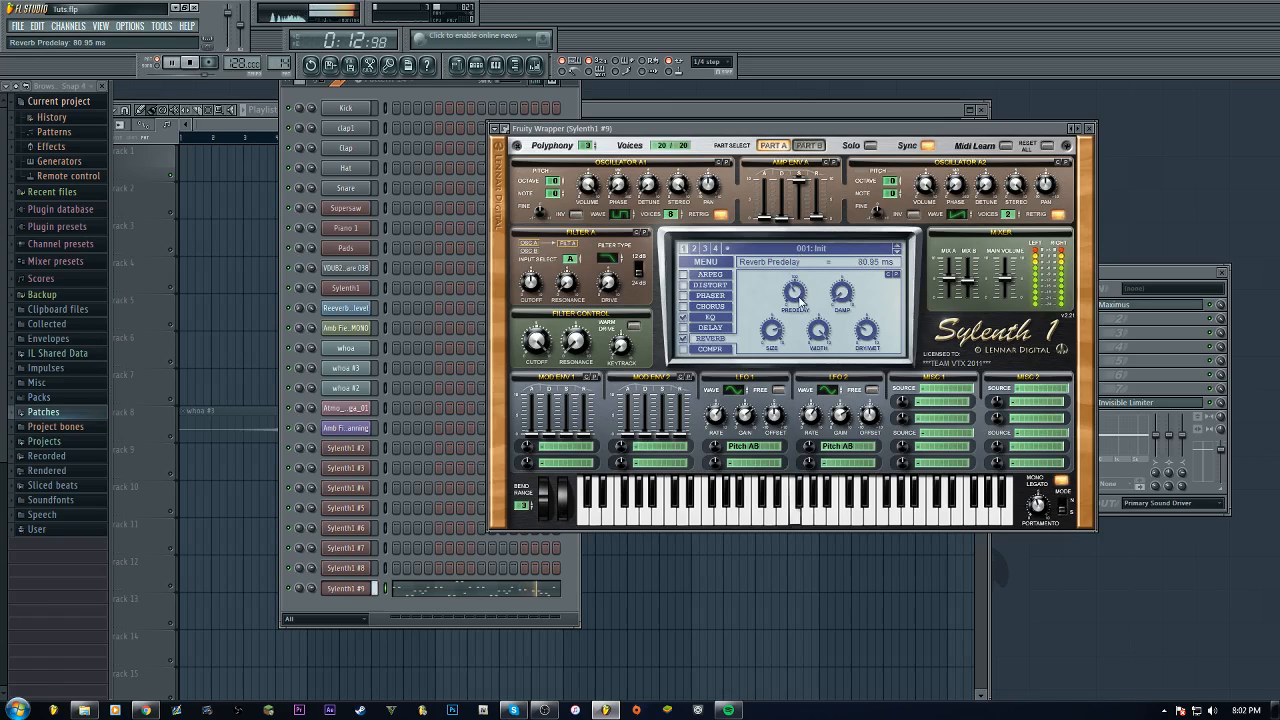
{"action": "key", "text": "space"}
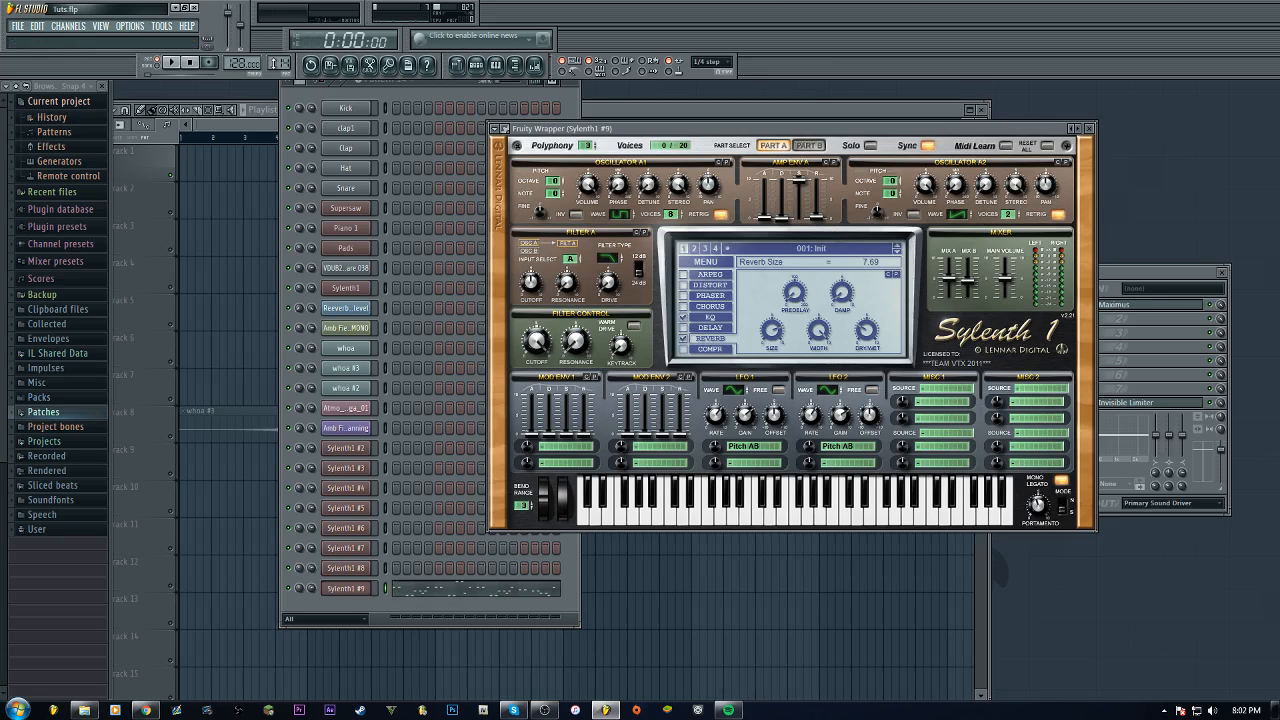
Open the Paradise Load patch on Sylenth1 #8 to inspect its reverb, EQ and both parts, then return to Sylenth1 #9
{"action": "left_click", "coordinate": [172, 62]}
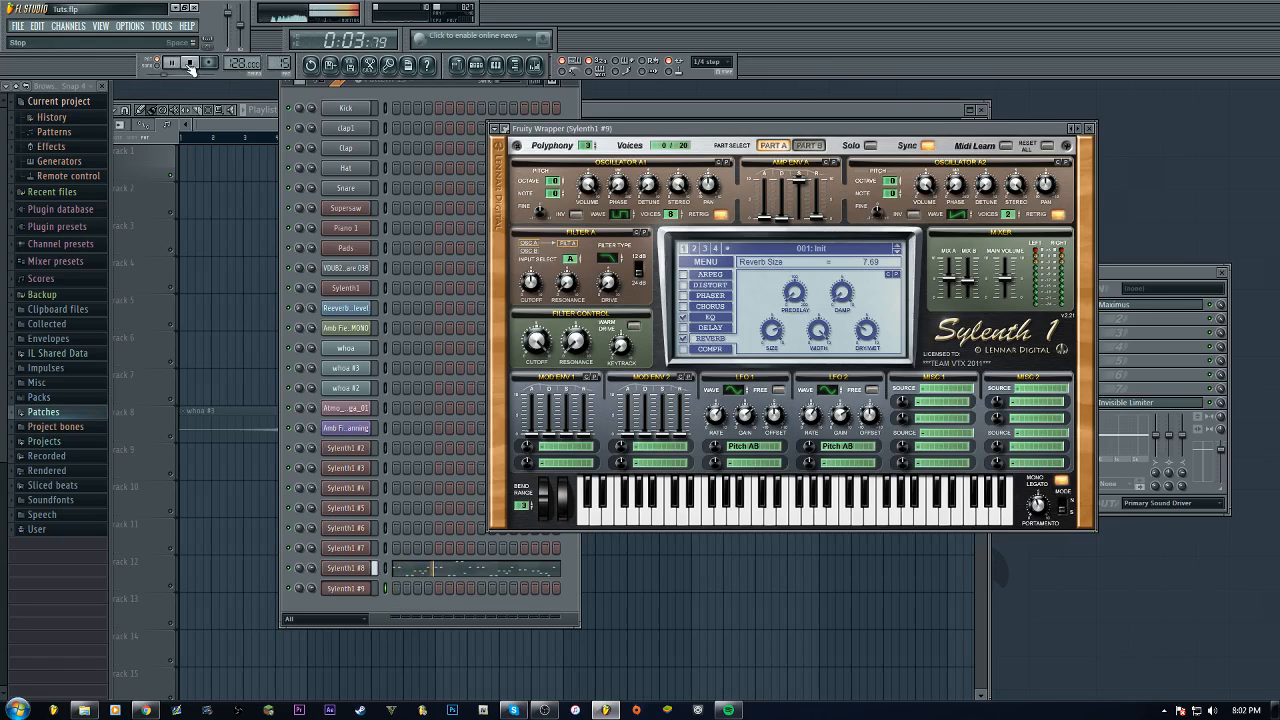
{"action": "key", "text": "space"}
{"action": "left_click", "coordinate": [355, 568]}
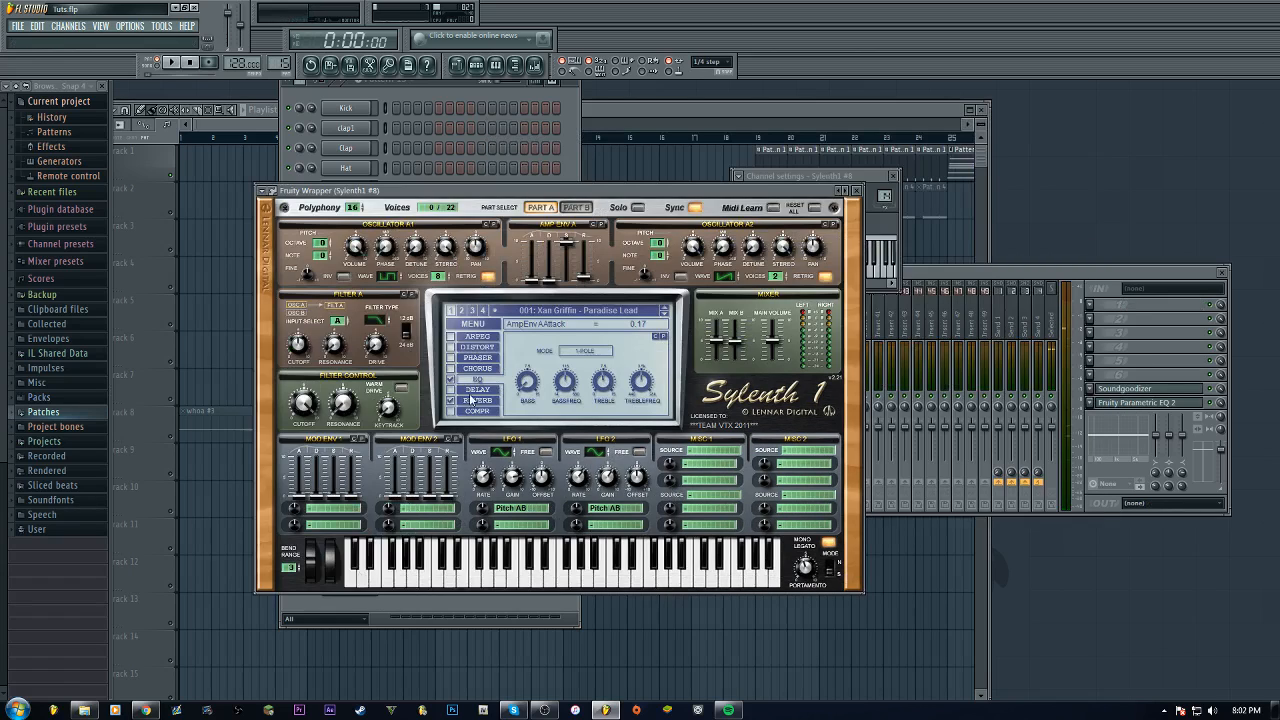
{"action": "left_click", "coordinate": [476, 400]}
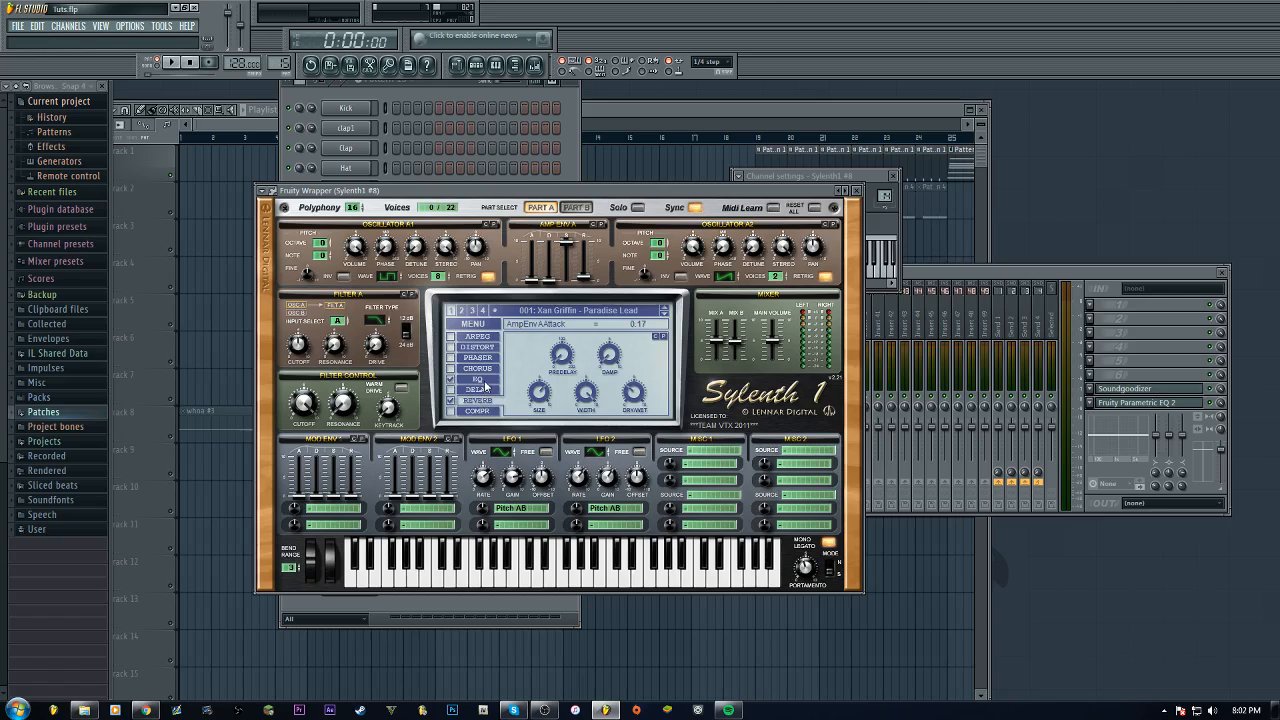
{"action": "left_click", "coordinate": [485, 384]}
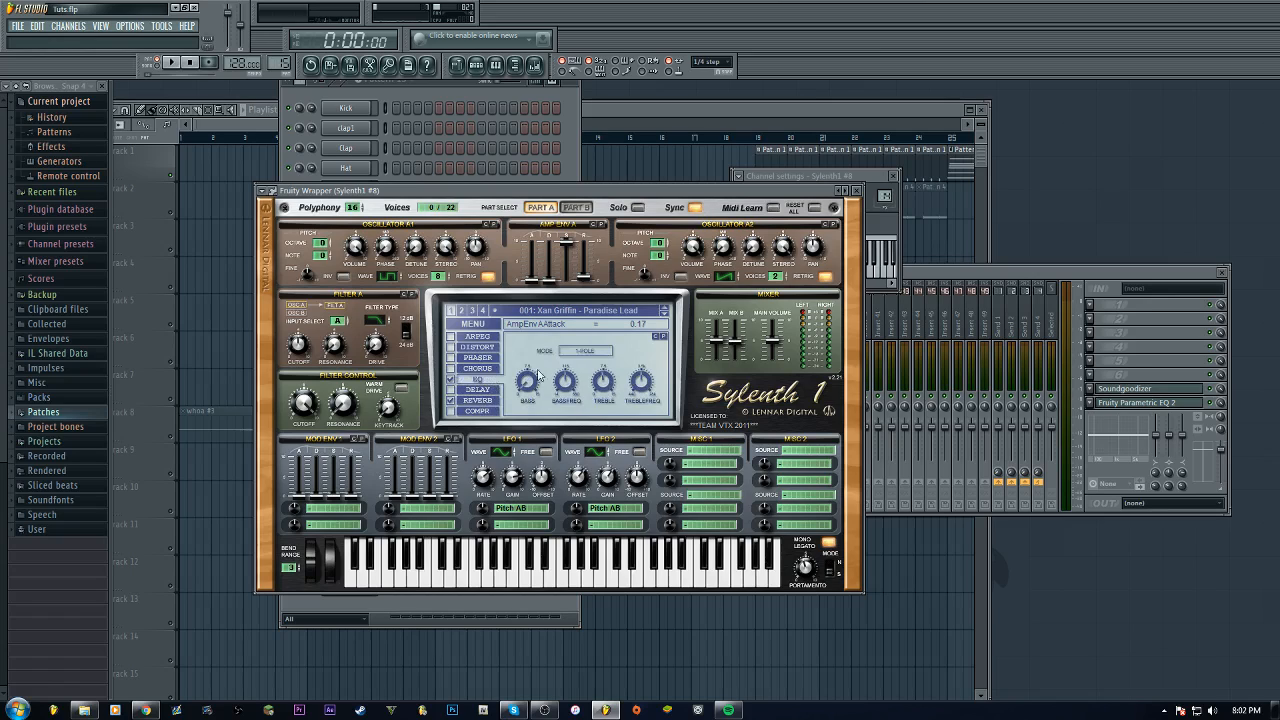
{"action": "left_click", "coordinate": [577, 207]}
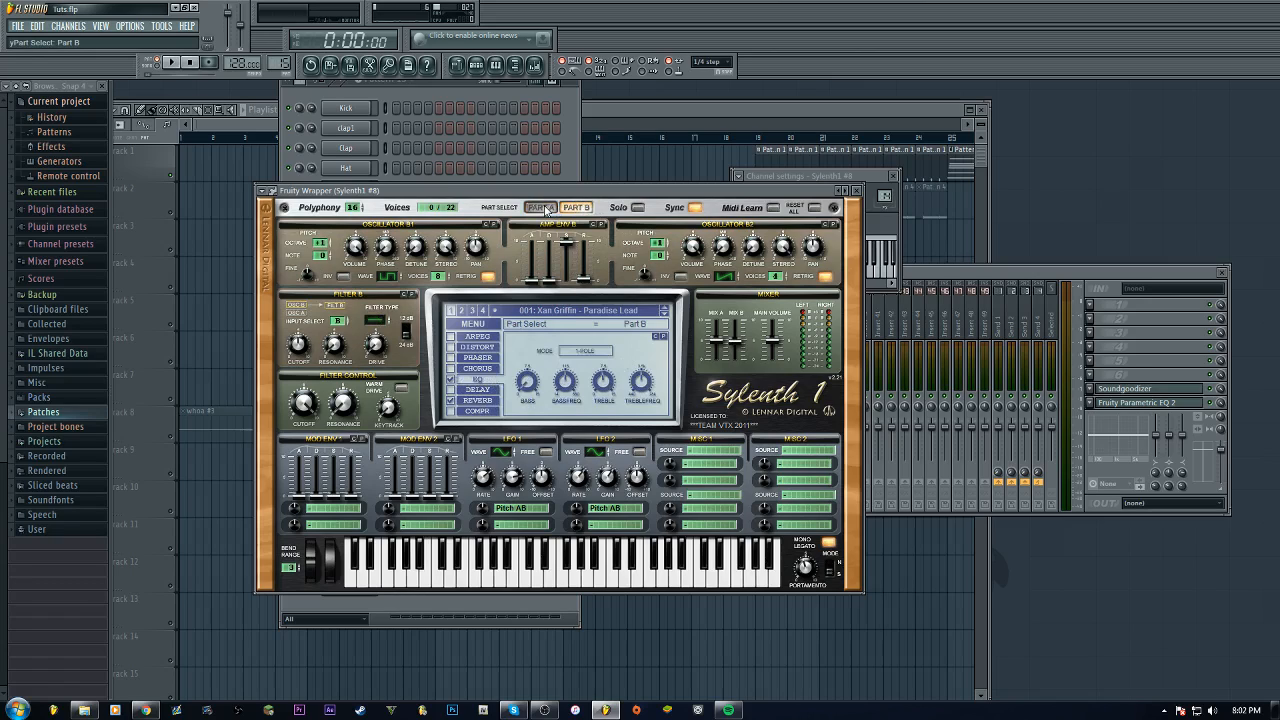
{"action": "left_click", "coordinate": [541, 207]}
{"action": "left_click", "coordinate": [570, 207]}
{"action": "left_click", "coordinate": [541, 207]}
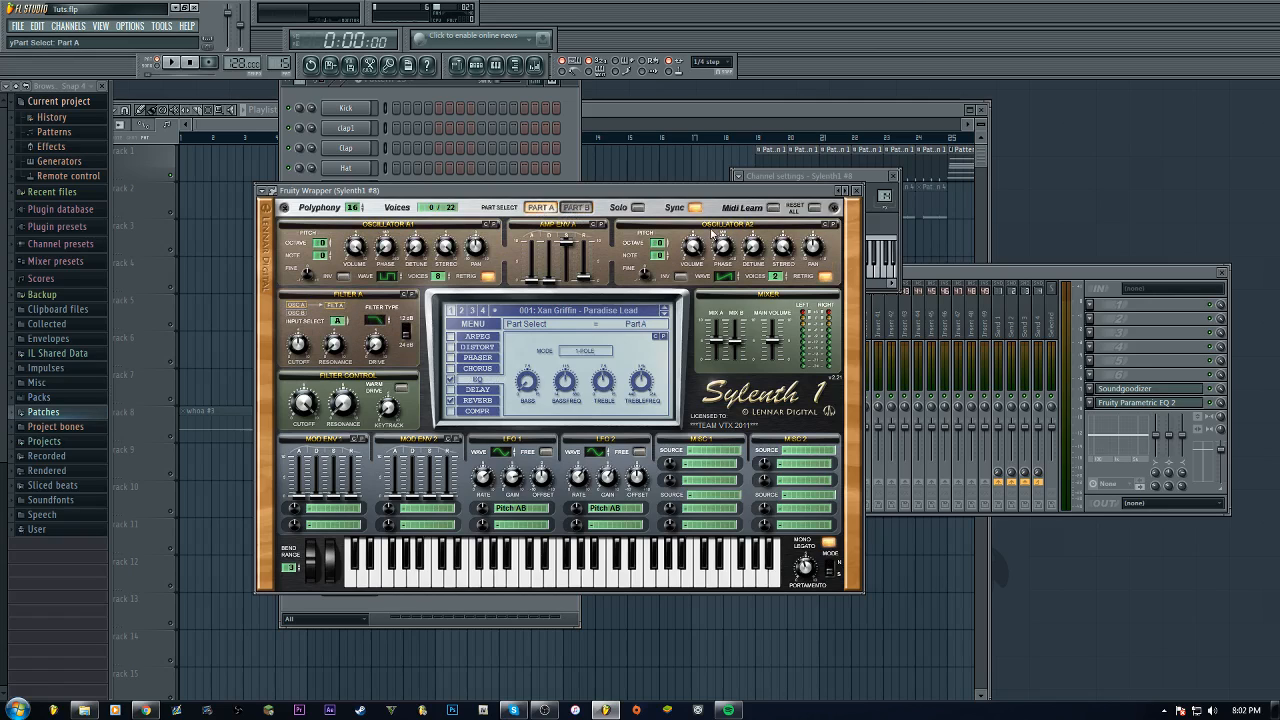
{"action": "left_click", "coordinate": [857, 193]}
{"action": "left_click", "coordinate": [345, 588]}
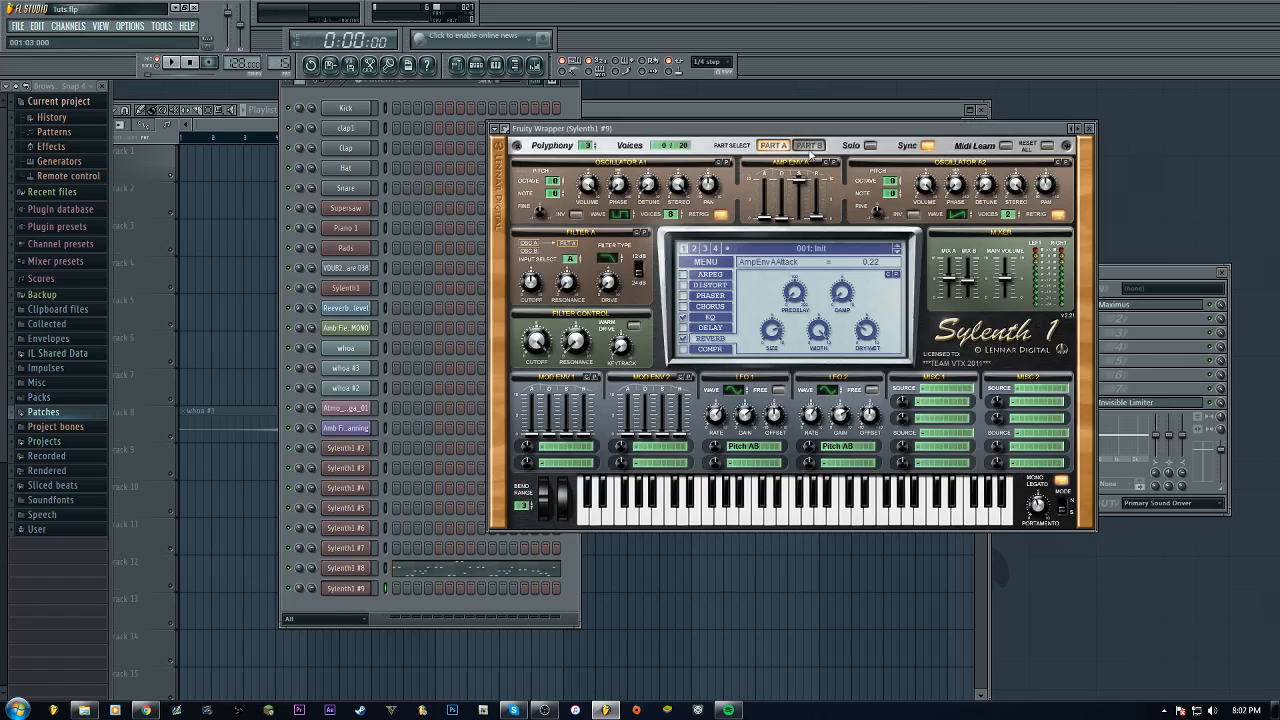
Set Part B's oscillator 2 voices to 4, then switch back to Part A
{"action": "left_click", "coordinate": [809, 146]}
{"action": "left_click_drag", "start_coordinate": [1011, 222], "coordinate": [1017, 215]}
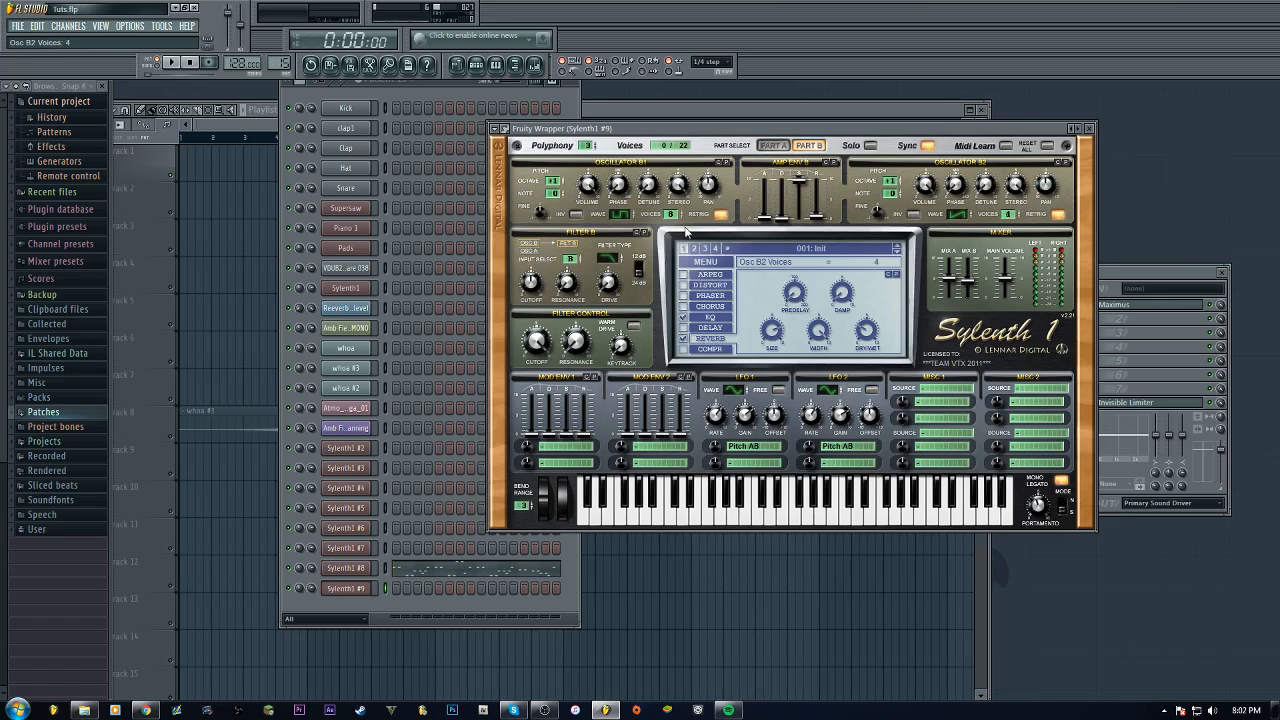
{"action": "left_click", "coordinate": [809, 147]}
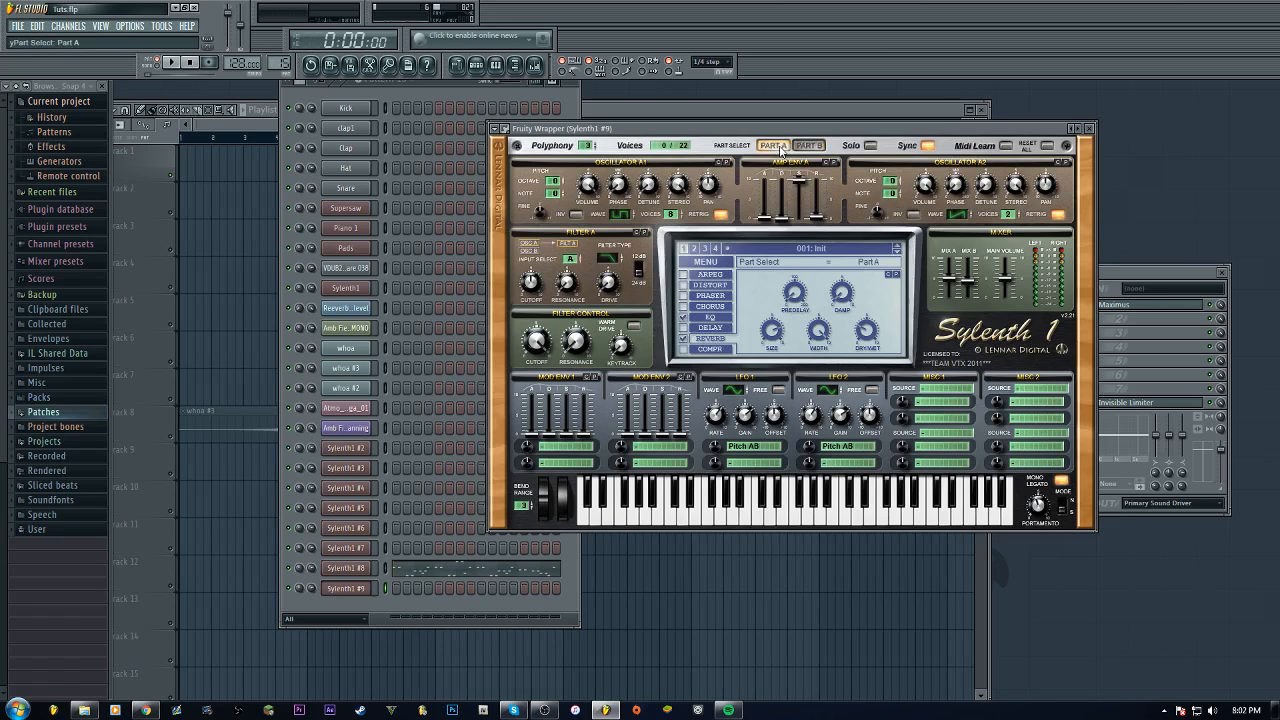
{"action": "left_click", "coordinate": [772, 146]}
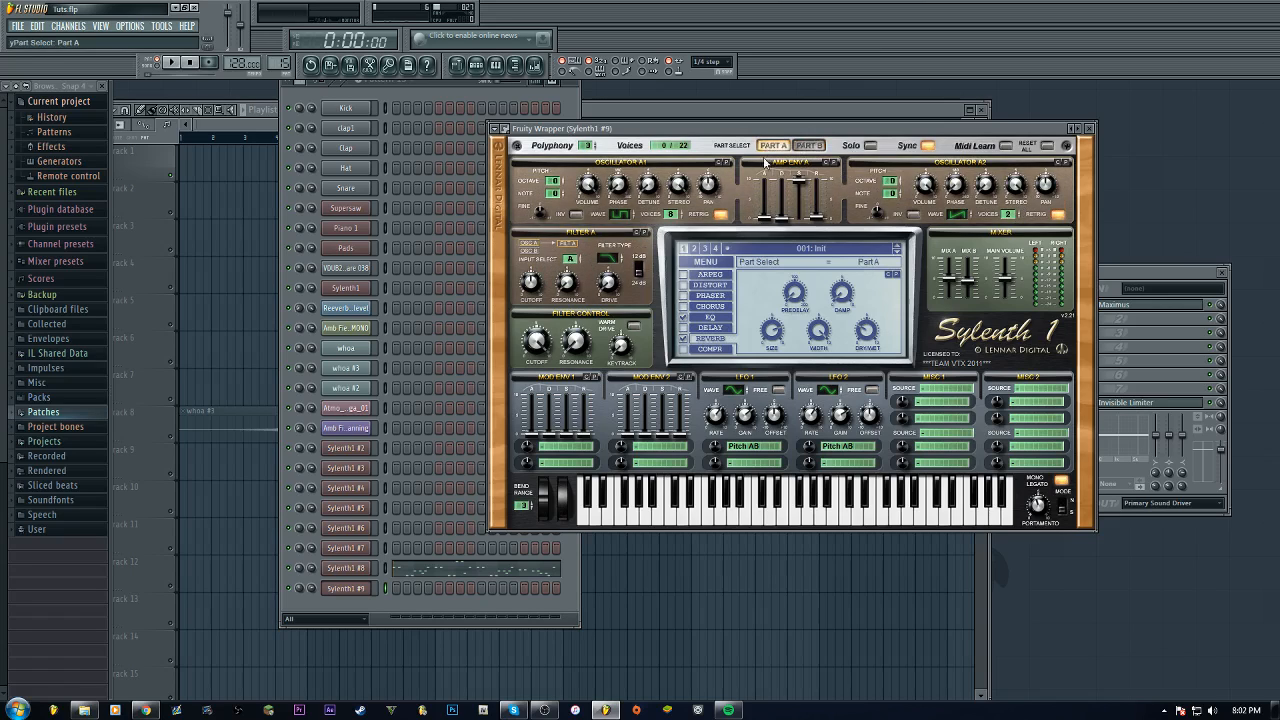
Play the pattern with Part A soloed
{"action": "left_click", "coordinate": [820, 336]}
{"action": "scroll", "coordinate": [284, 60], "scroll_direction": "down", "scroll_amount": 1}
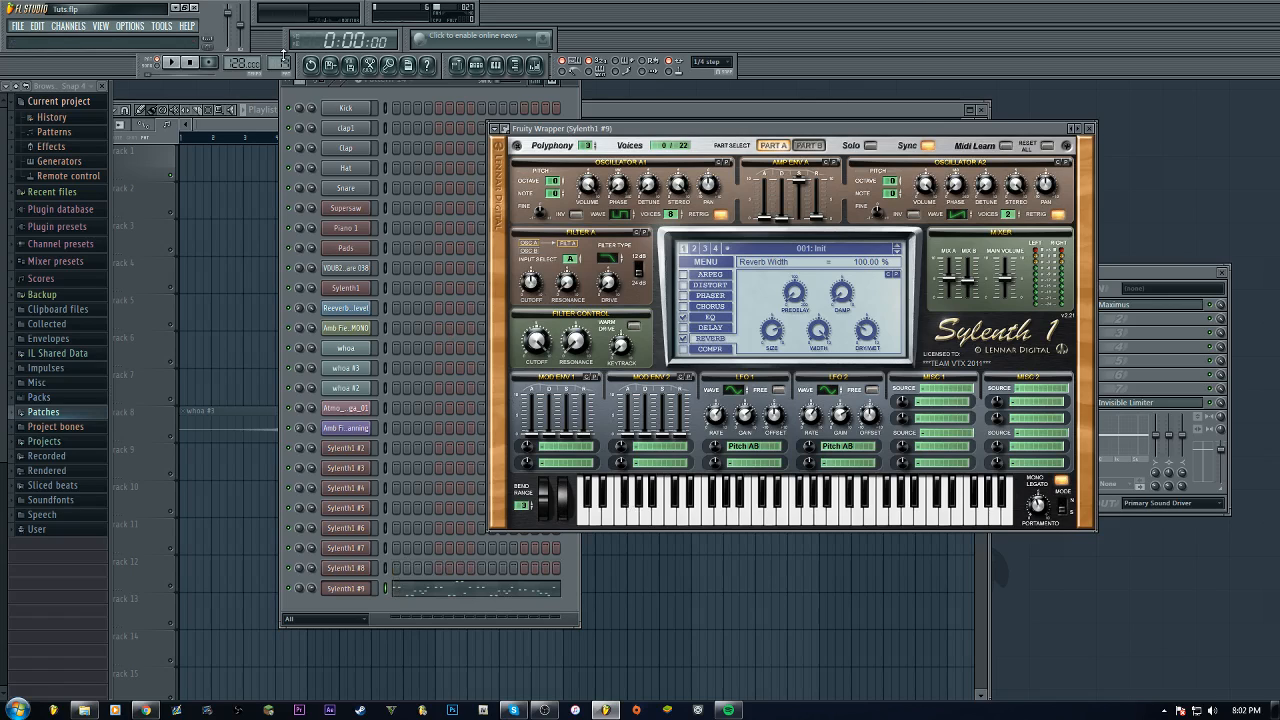
{"action": "left_click", "coordinate": [186, 62]}
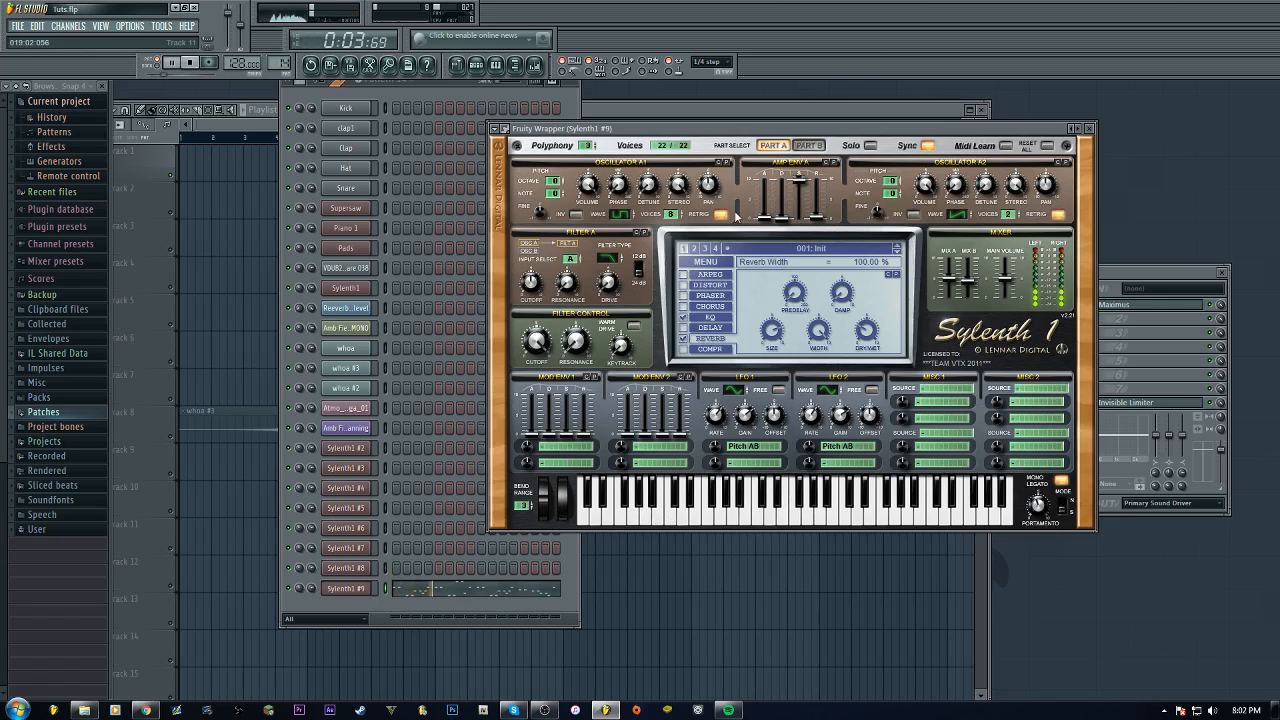
{"action": "left_click", "coordinate": [870, 145]}
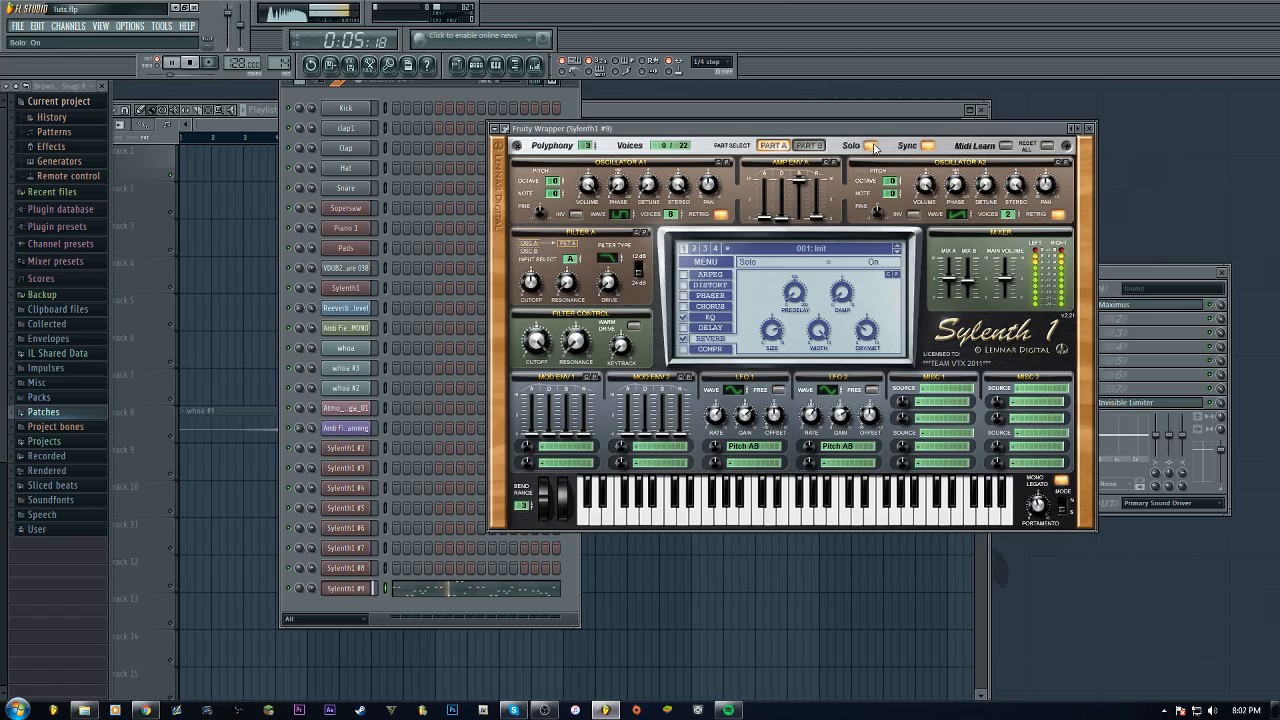
Switch to Part B and set its LFO 1 rate to 1/16T
{"action": "left_click", "coordinate": [809, 145]}
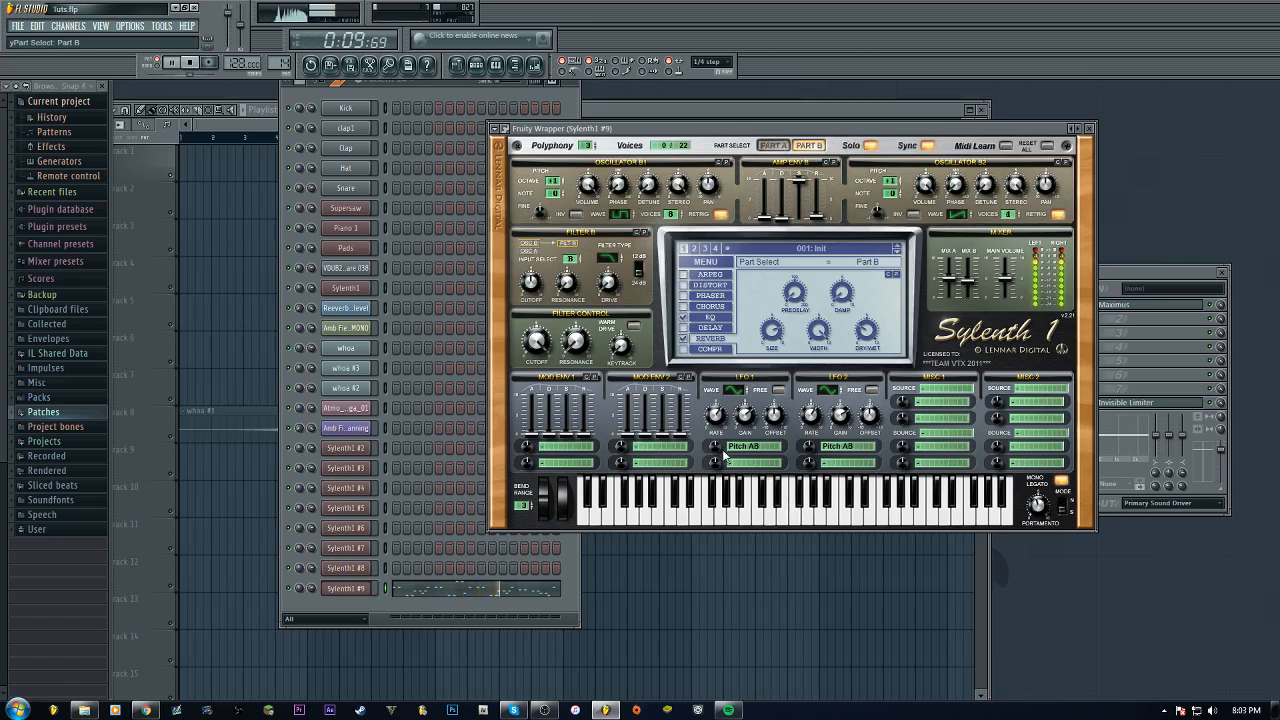
{"action": "left_click", "coordinate": [748, 417]}
{"action": "left_click", "coordinate": [841, 415]}
{"action": "left_click", "coordinate": [720, 425]}
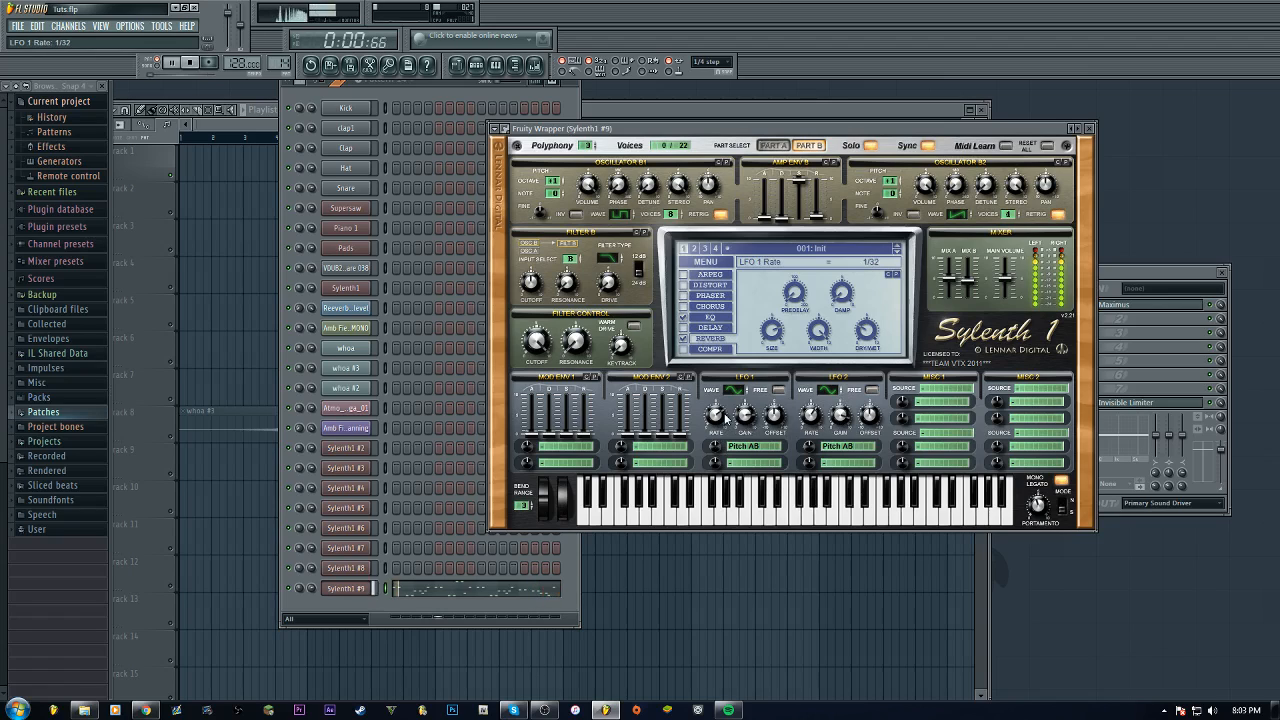
{"action": "scroll", "coordinate": [725, 420], "scroll_direction": "up", "scroll_amount": 1}
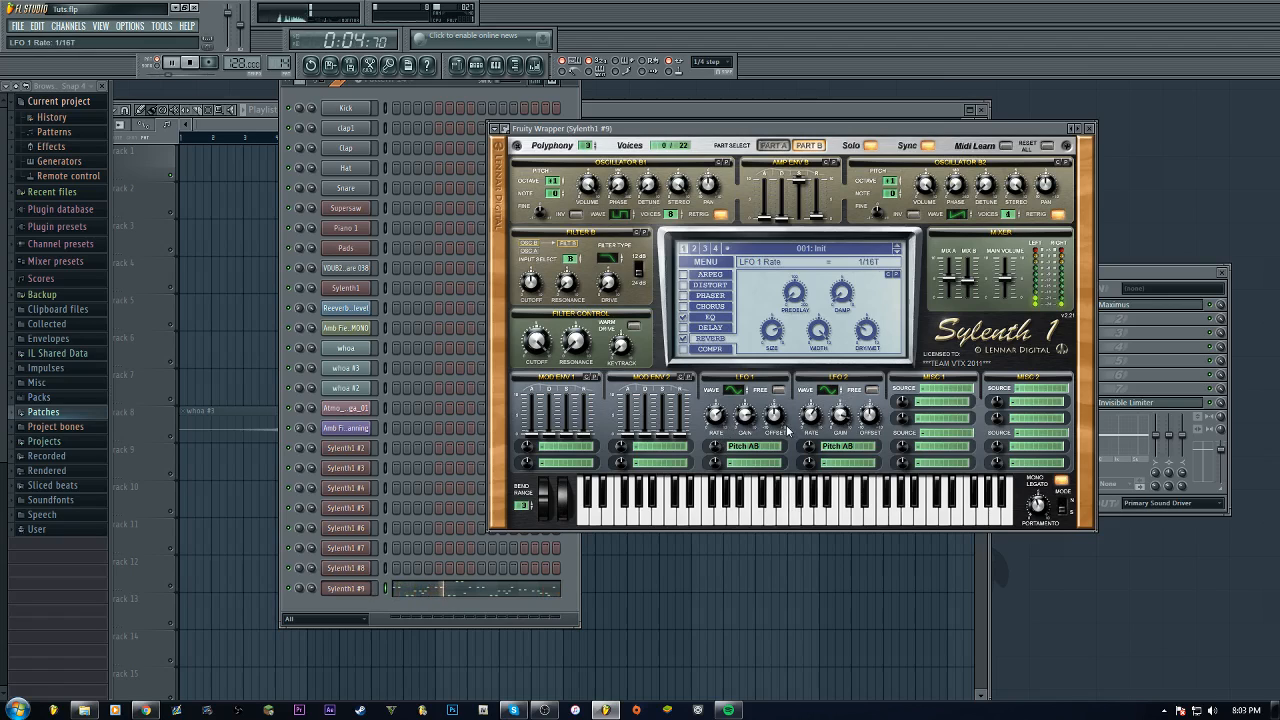
Turn Solo off, change Part B's LFO 1 rate to 1/16, and stop playback
{"action": "left_click", "coordinate": [870, 145]}
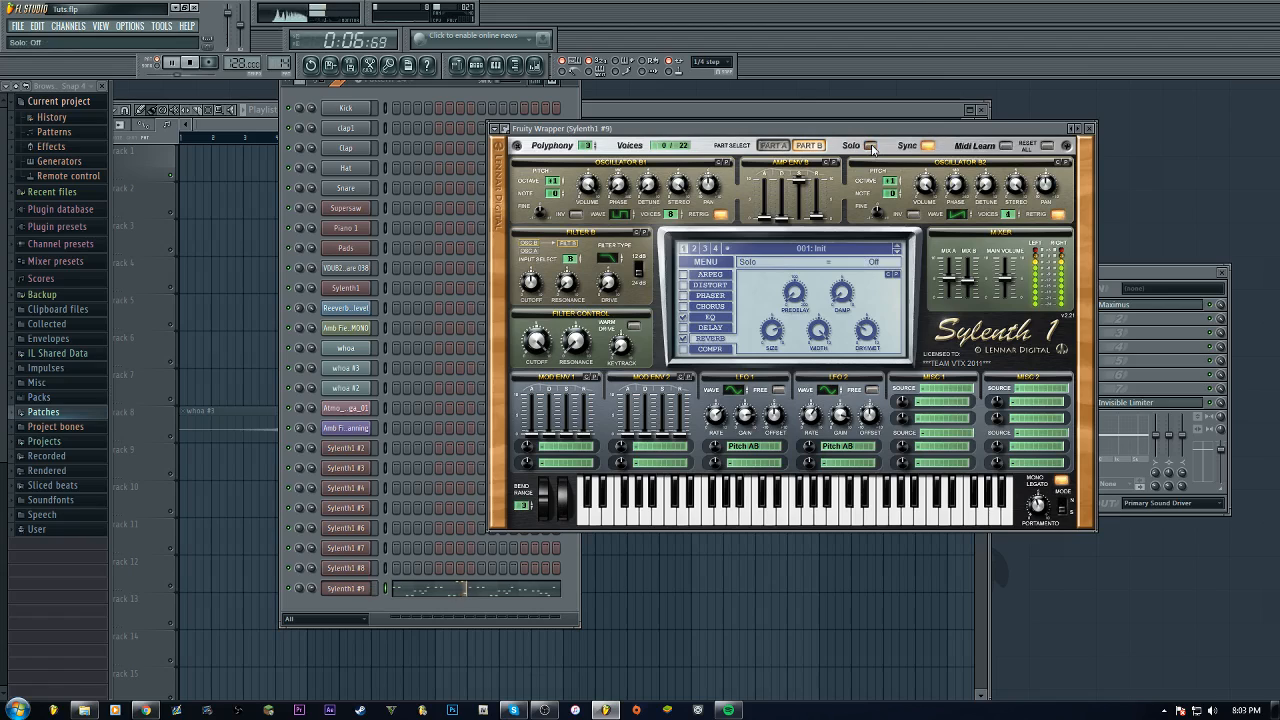
{"action": "left_click", "coordinate": [725, 426]}
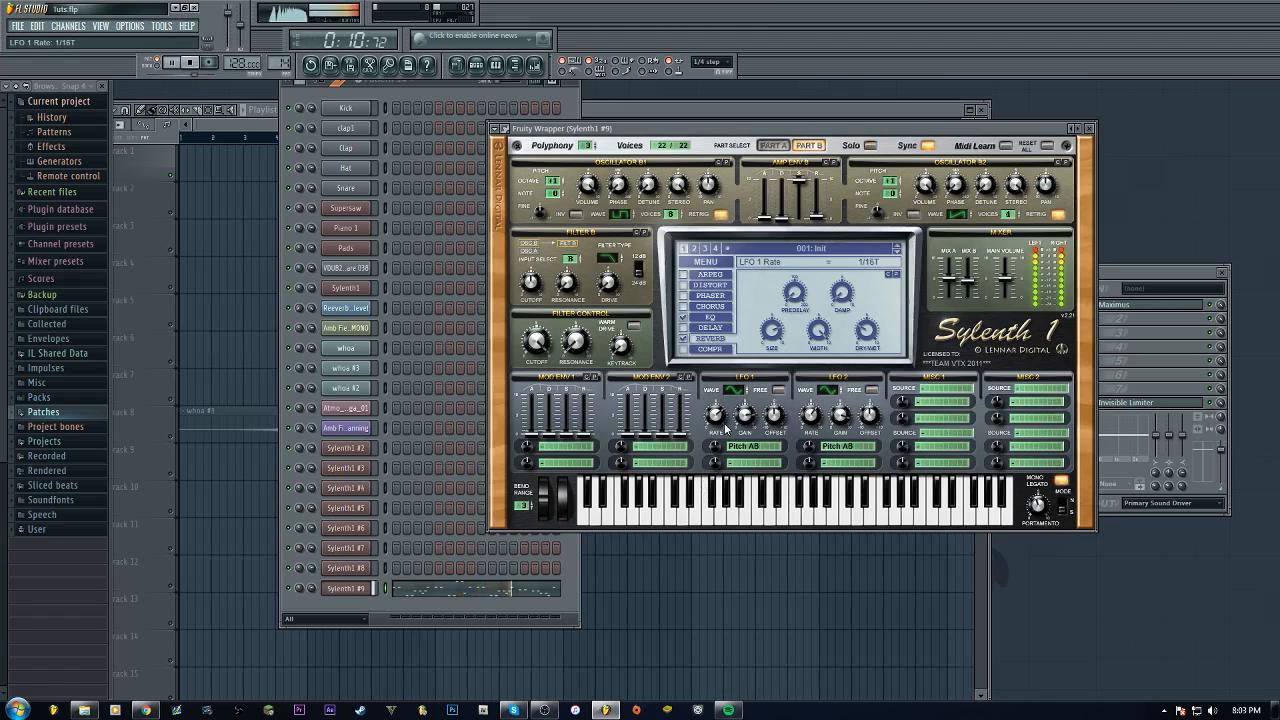
{"action": "left_click_drag", "start_coordinate": [723, 421], "coordinate": [721, 421]}
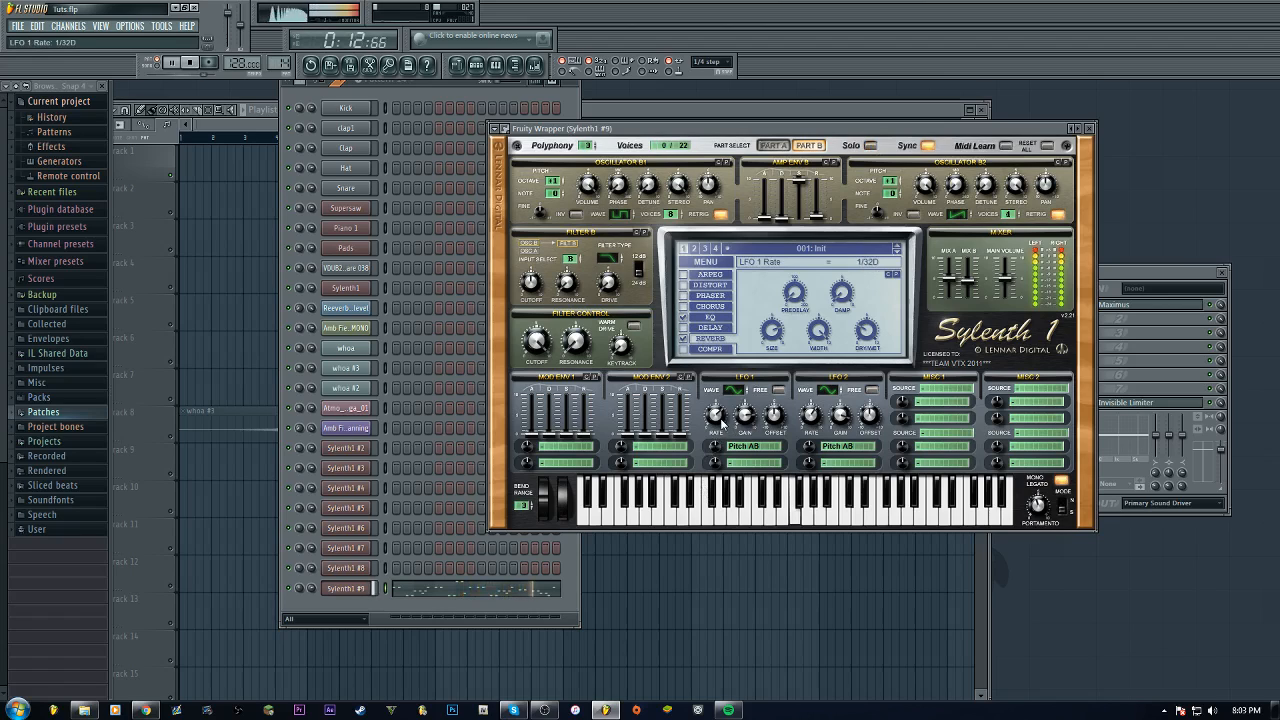
{"action": "left_click_drag", "start_coordinate": [722, 422], "coordinate": [722, 426]}
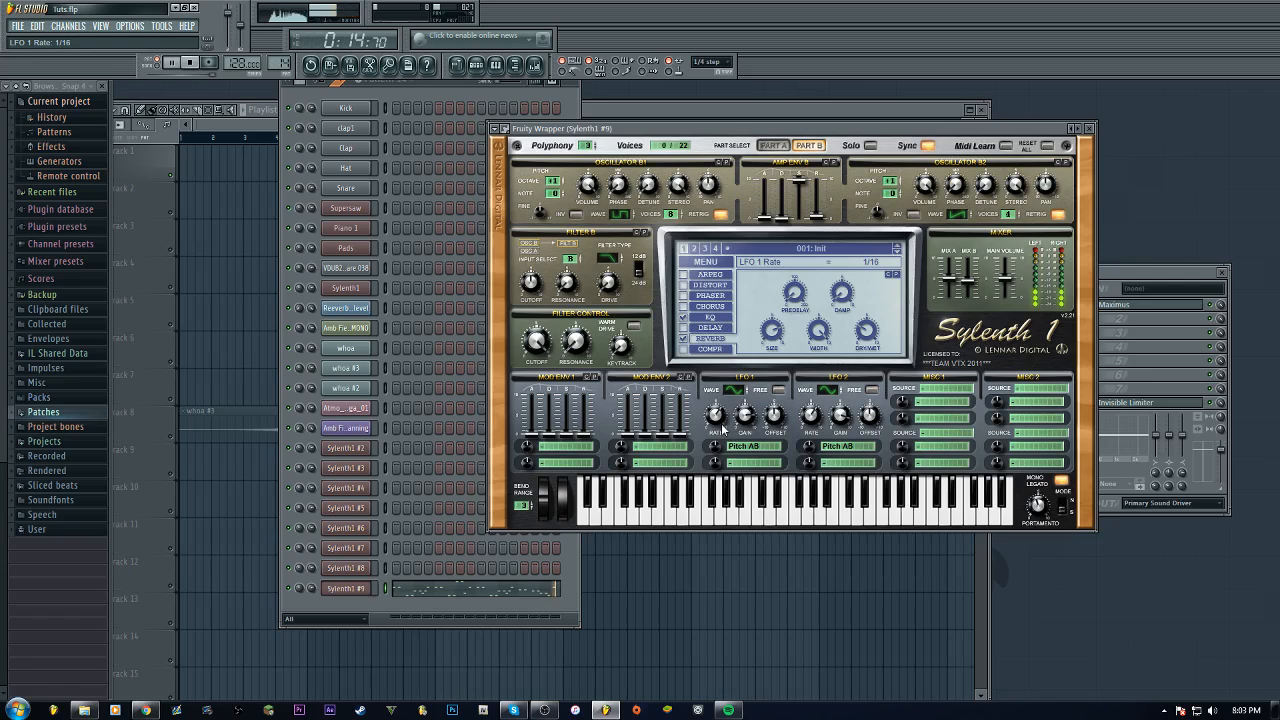
{"action": "left_click", "coordinate": [193, 63]}
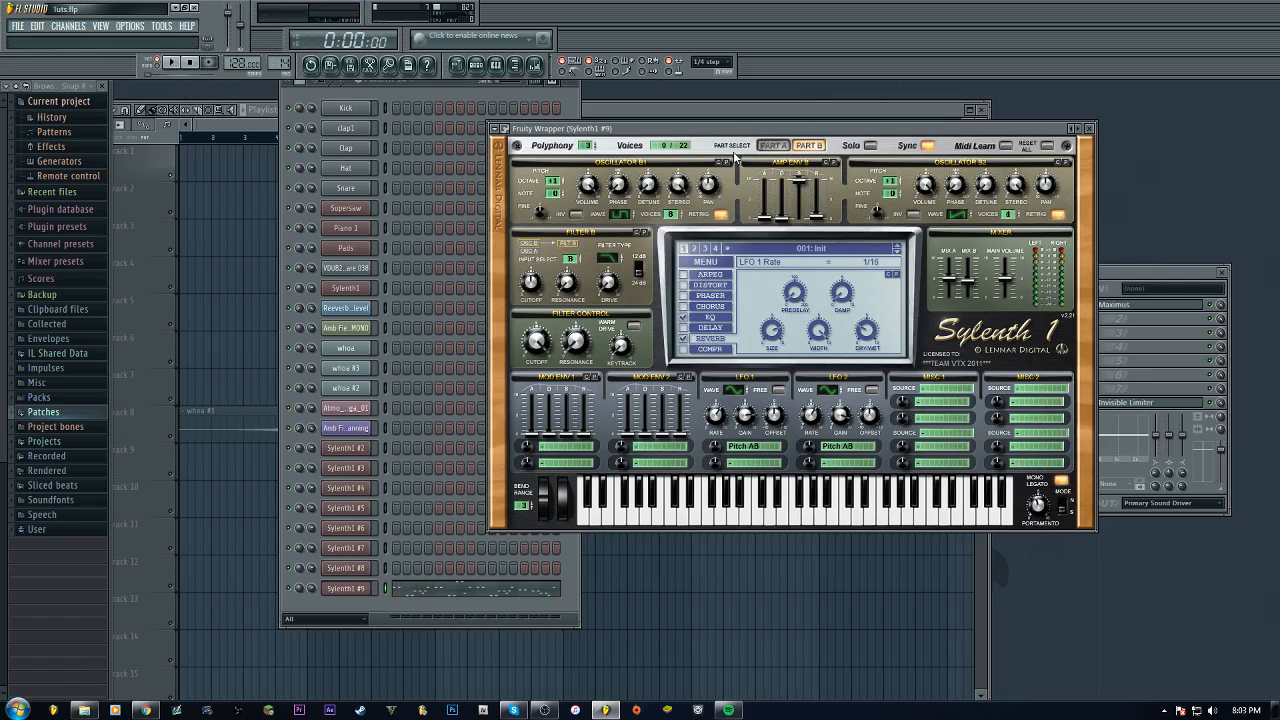
Switch Sylenth1 #9 back to Part A and close its plugin window
{"action": "left_click", "coordinate": [770, 146]}
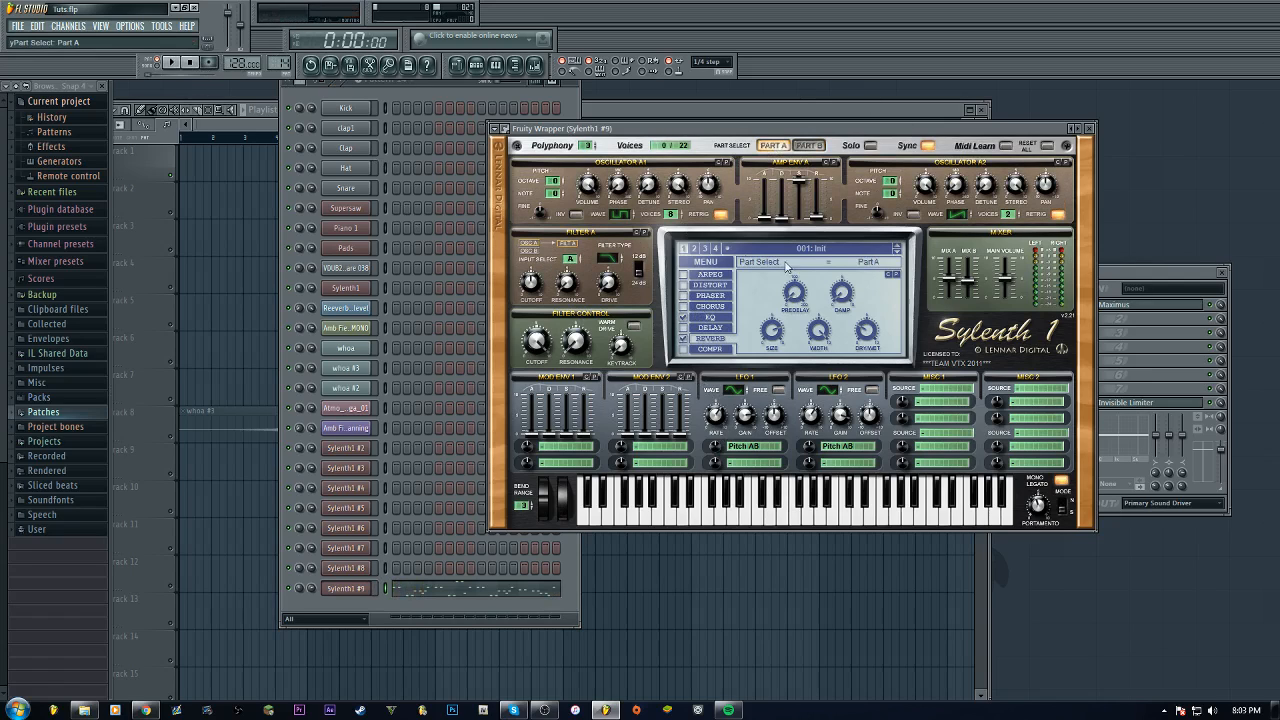
{"action": "left_click", "coordinate": [1088, 128]}
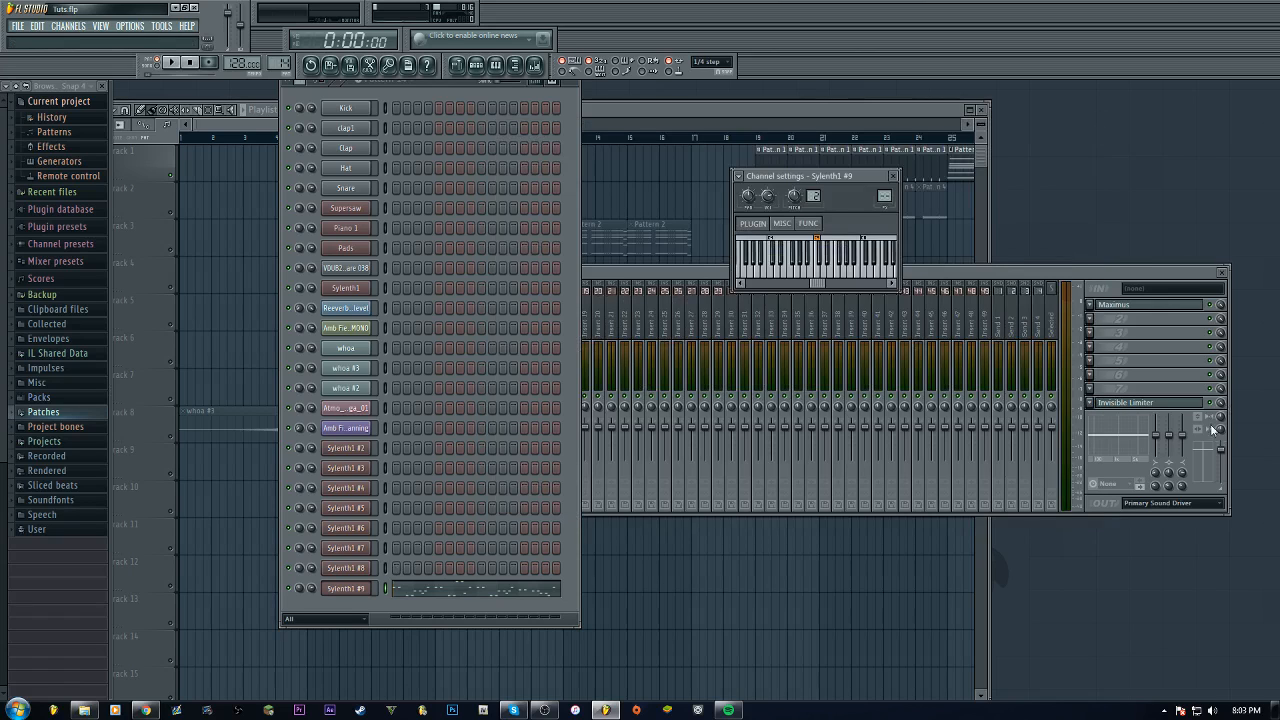
Select the Sylenth1 #8 mixer insert and play the song to listen to the reference
{"action": "left_click", "coordinate": [923, 272]}
{"action": "left_click", "coordinate": [518, 325]}
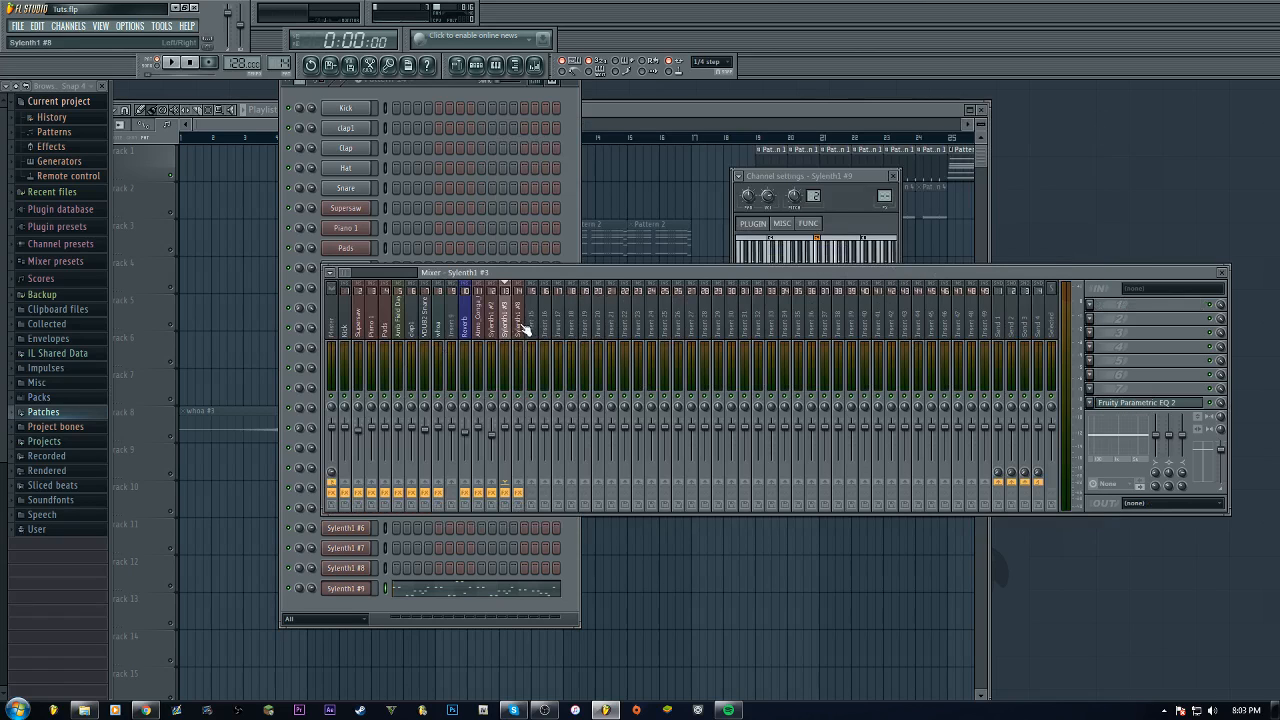
{"action": "left_click", "coordinate": [488, 89]}
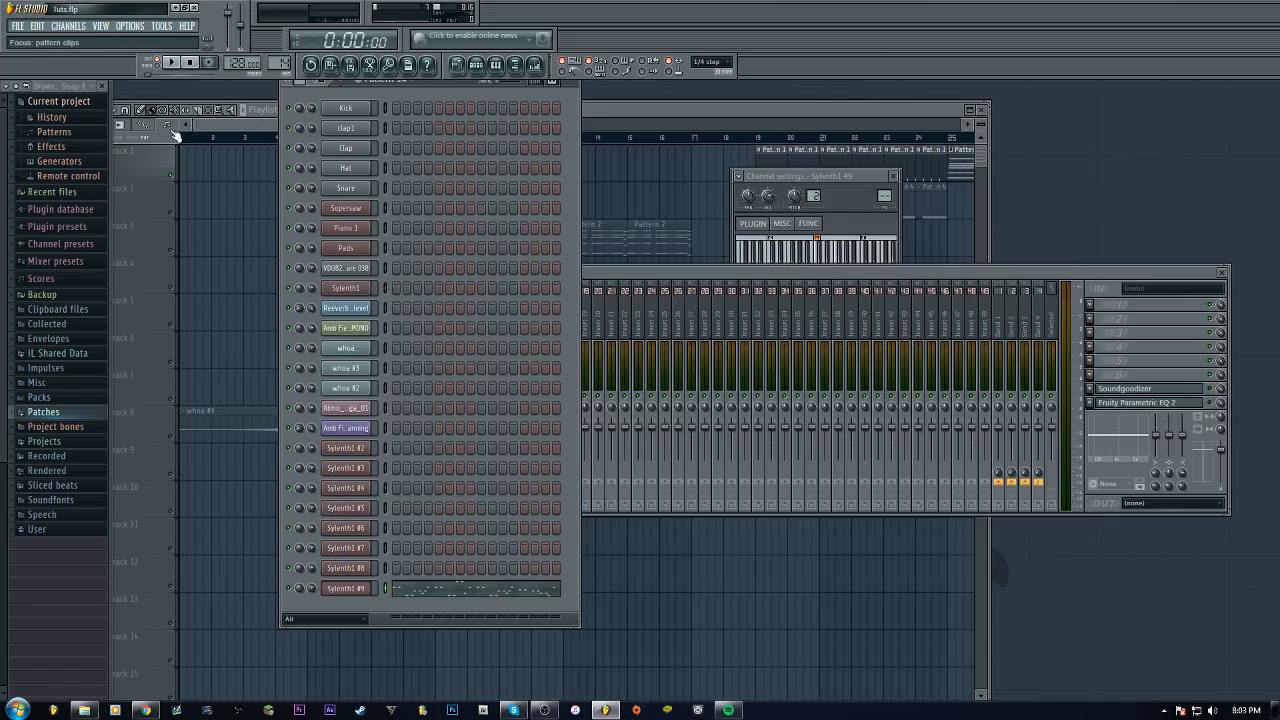
{"action": "key", "text": "space"}
{"action": "key", "text": "space"}
{"action": "key", "text": "space"}
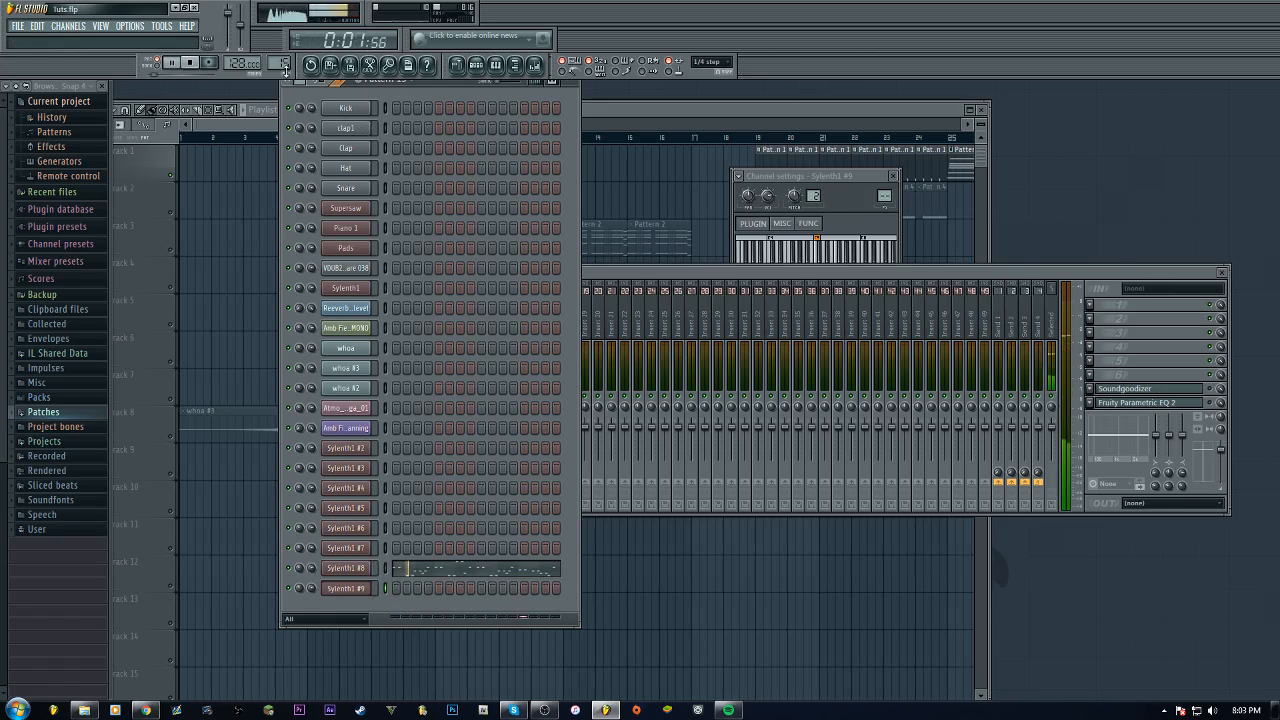
{"action": "key", "text": "space"}
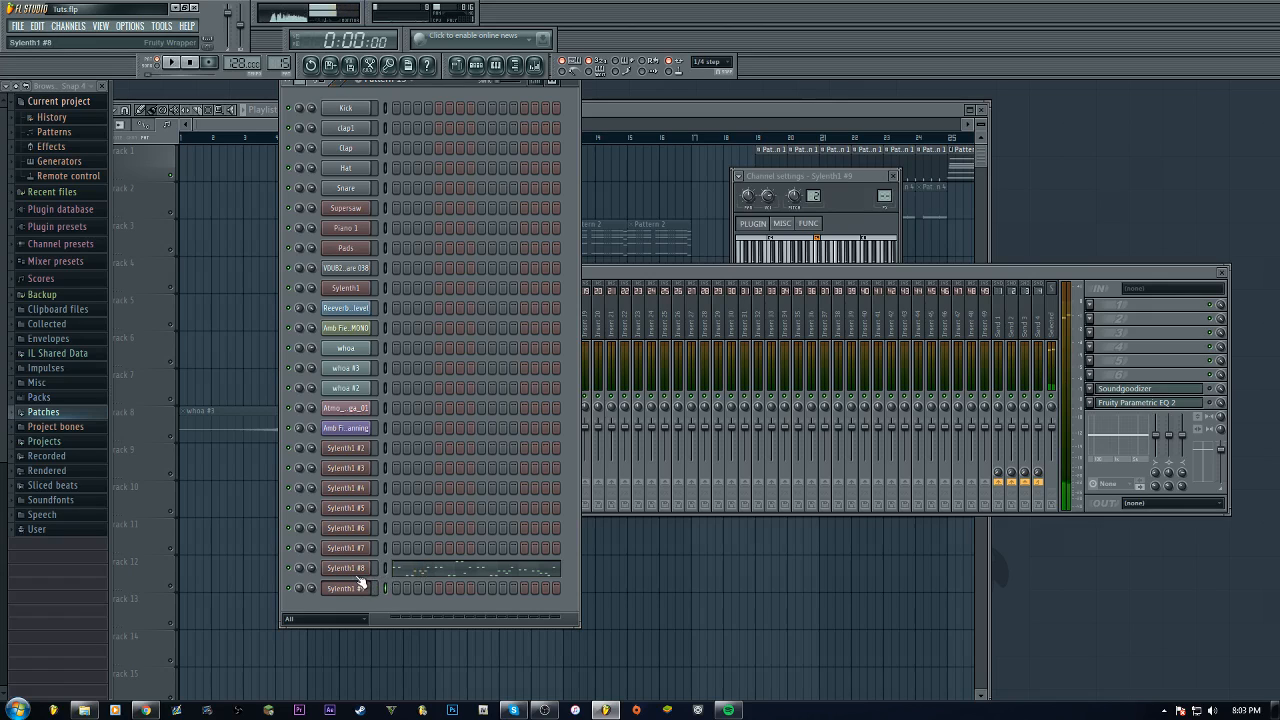
Open the reference Sylenth1 #8 patch, inspect its Part B and Part A, and close it
{"action": "left_click", "coordinate": [356, 572]}
{"action": "left_click", "coordinate": [476, 402]}
{"action": "left_click", "coordinate": [481, 383]}
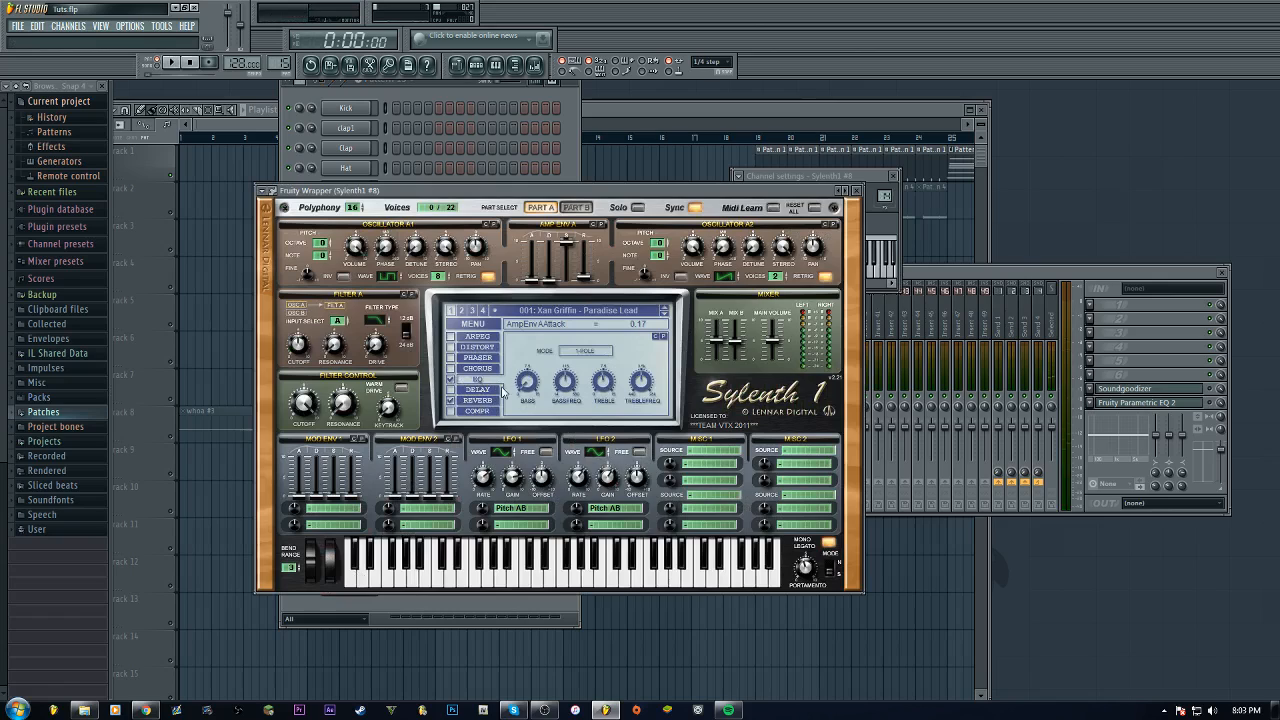
{"action": "left_click", "coordinate": [578, 208]}
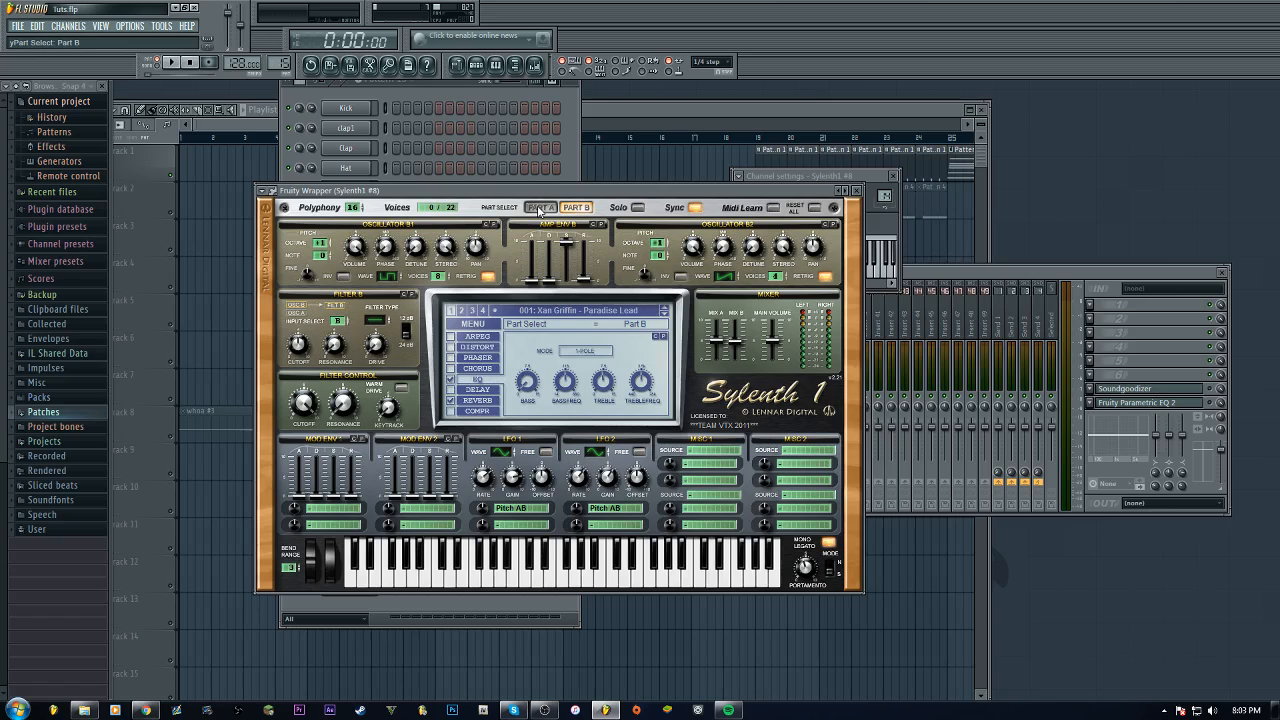
{"action": "left_click", "coordinate": [539, 208]}
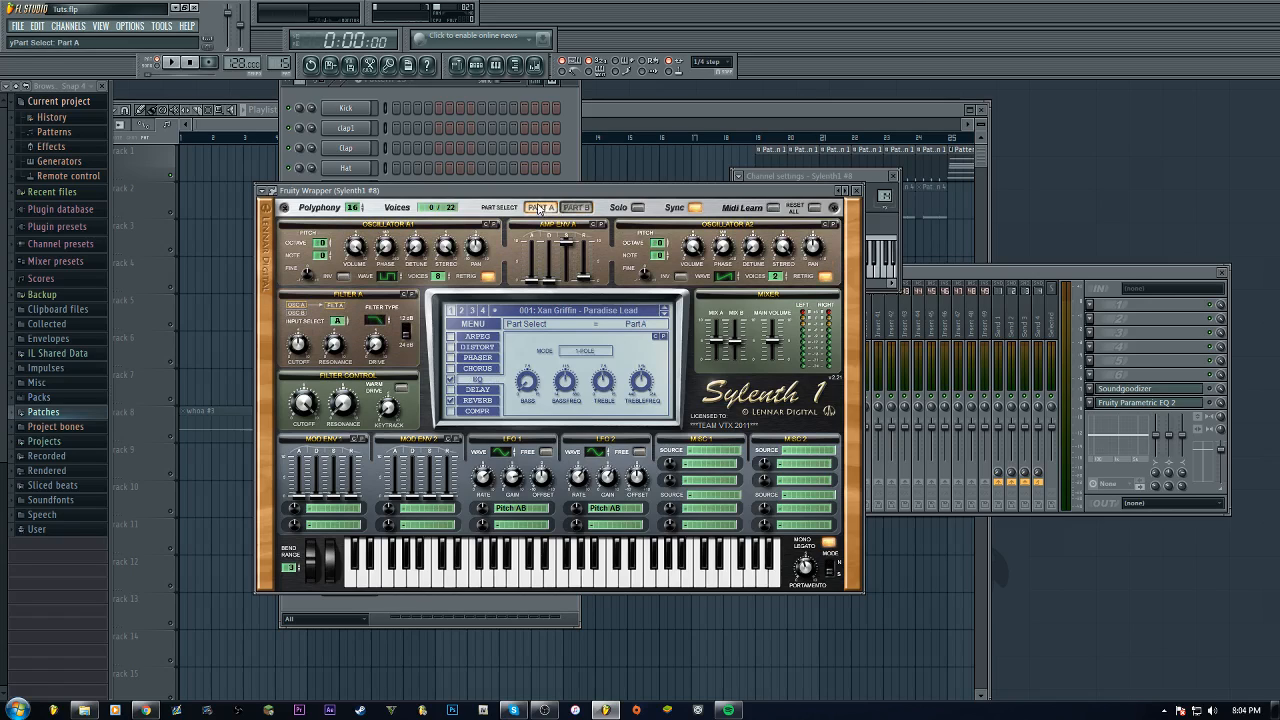
{"action": "left_click", "coordinate": [858, 192]}
Set Sylenth1 #9's polyphony to 16 and play the pattern to hear it
{"action": "left_click", "coordinate": [366, 591]}
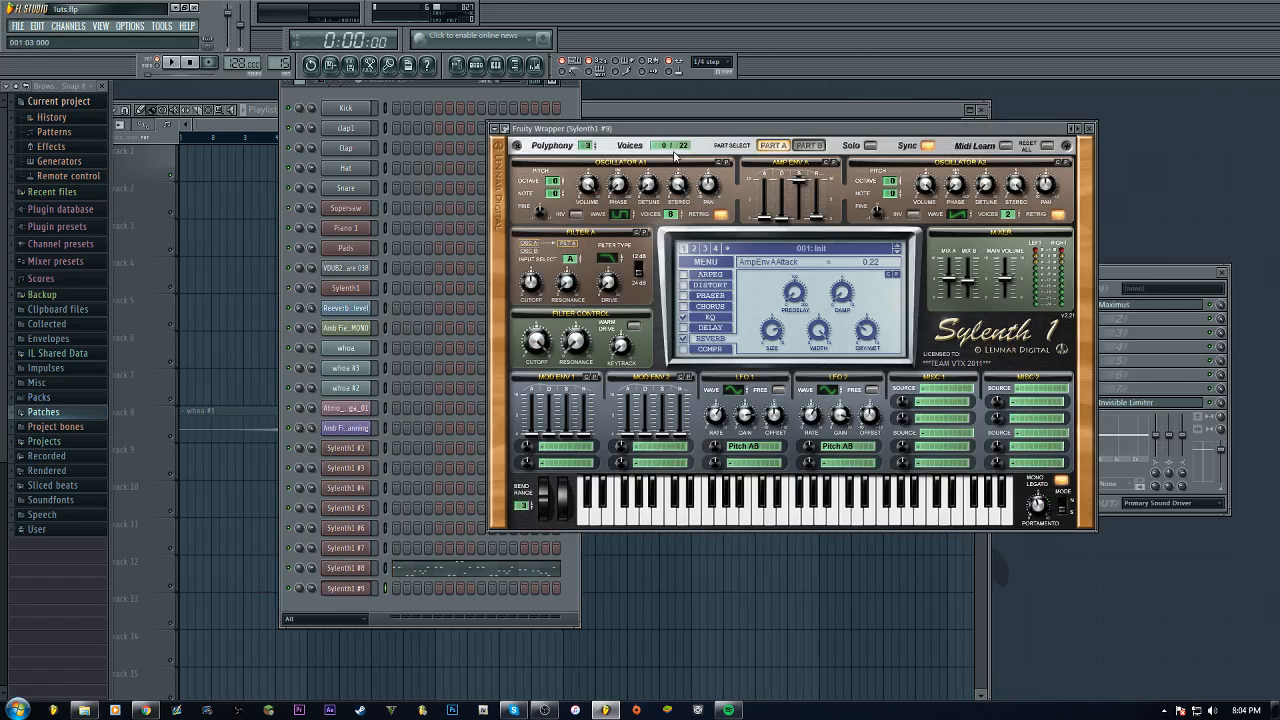
{"action": "left_click", "coordinate": [588, 147]}
{"action": "left_click", "coordinate": [1097, 129]}
{"action": "key", "text": "space"}
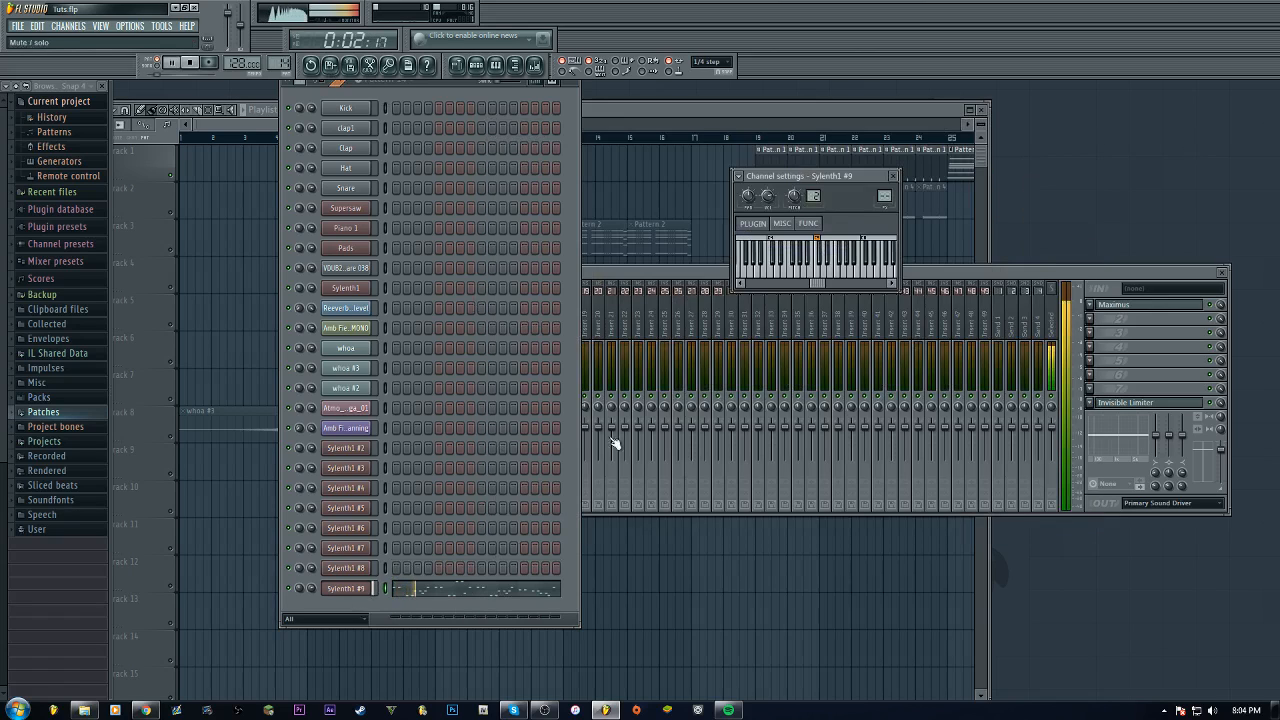
{"action": "left_click", "coordinate": [345, 589]}
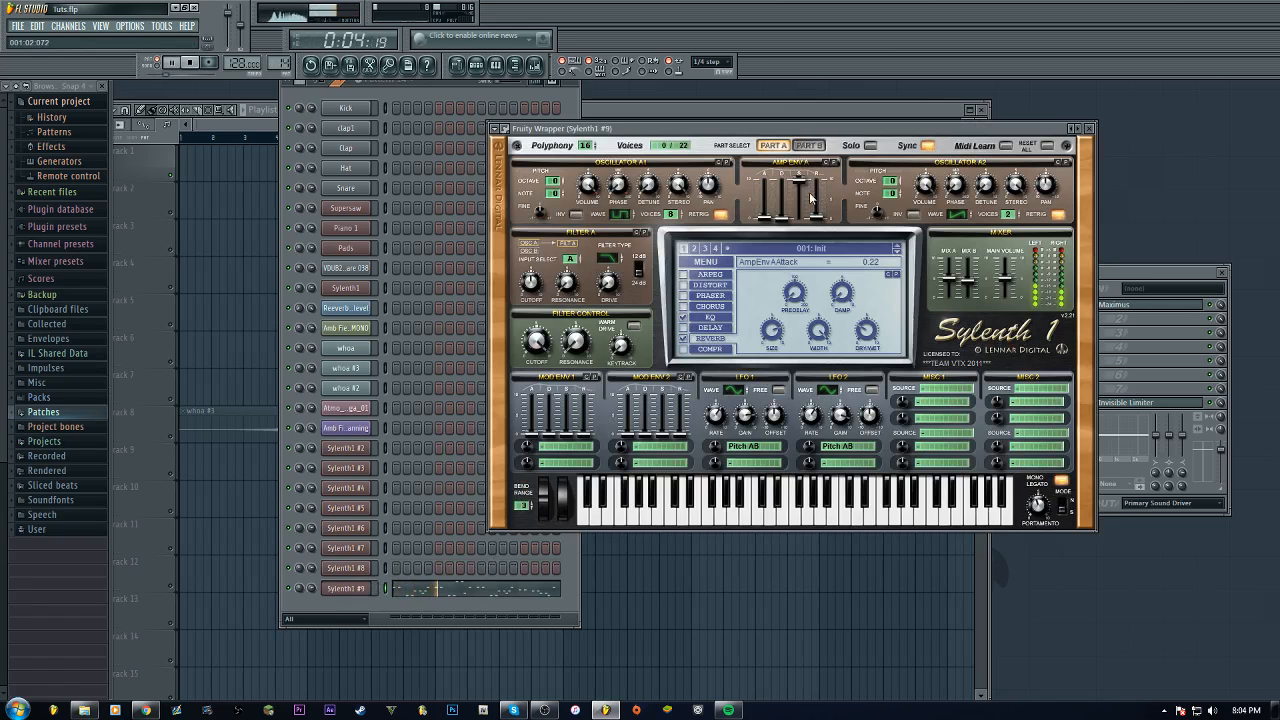
{"action": "left_click", "coordinate": [1089, 128]}
{"action": "key", "text": "space"}
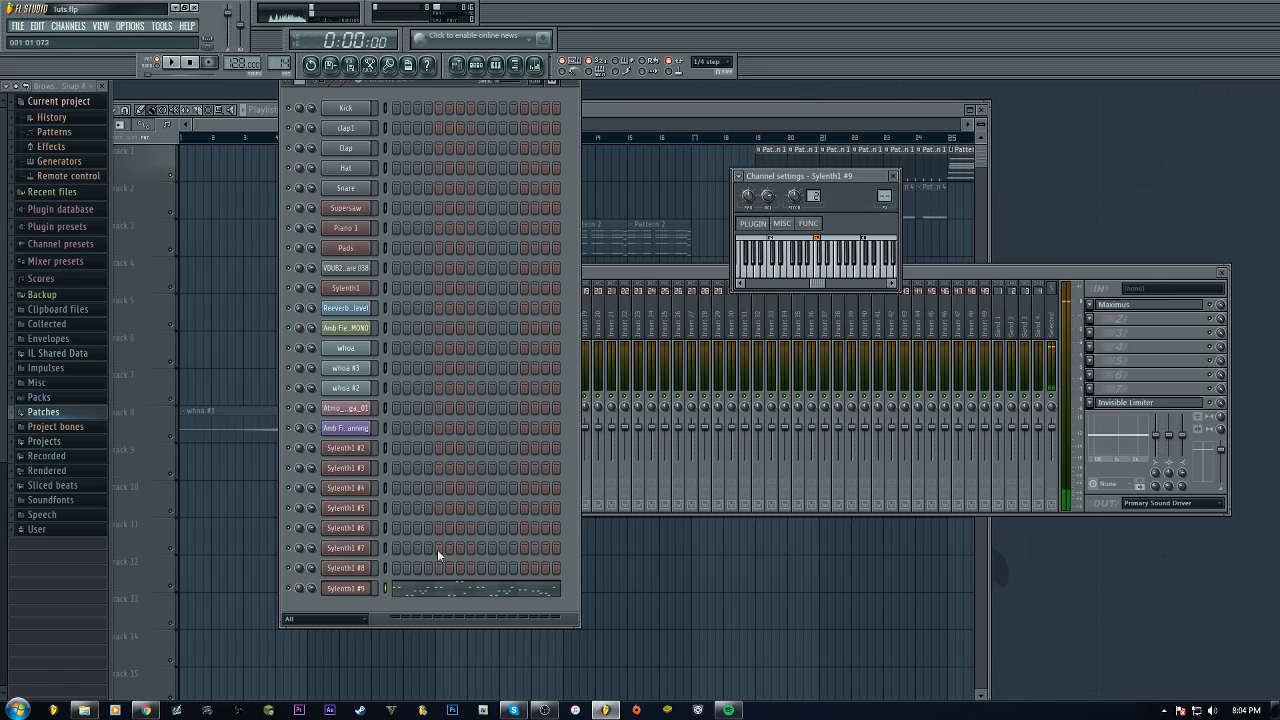
Reopen Sylenth1 #9, check Part B and Part A, and close the window
{"action": "left_click", "coordinate": [350, 590]}
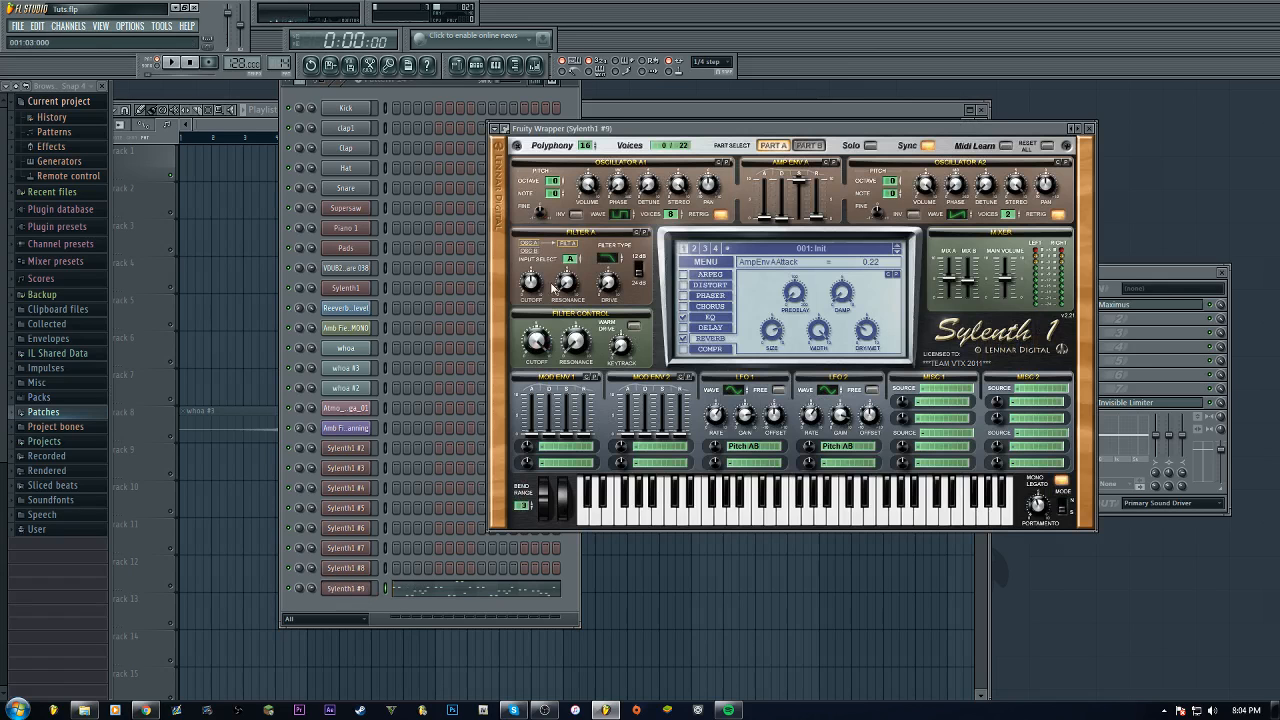
{"action": "left_click", "coordinate": [808, 145]}
{"action": "left_click", "coordinate": [777, 148]}
{"action": "left_click", "coordinate": [1092, 129]}
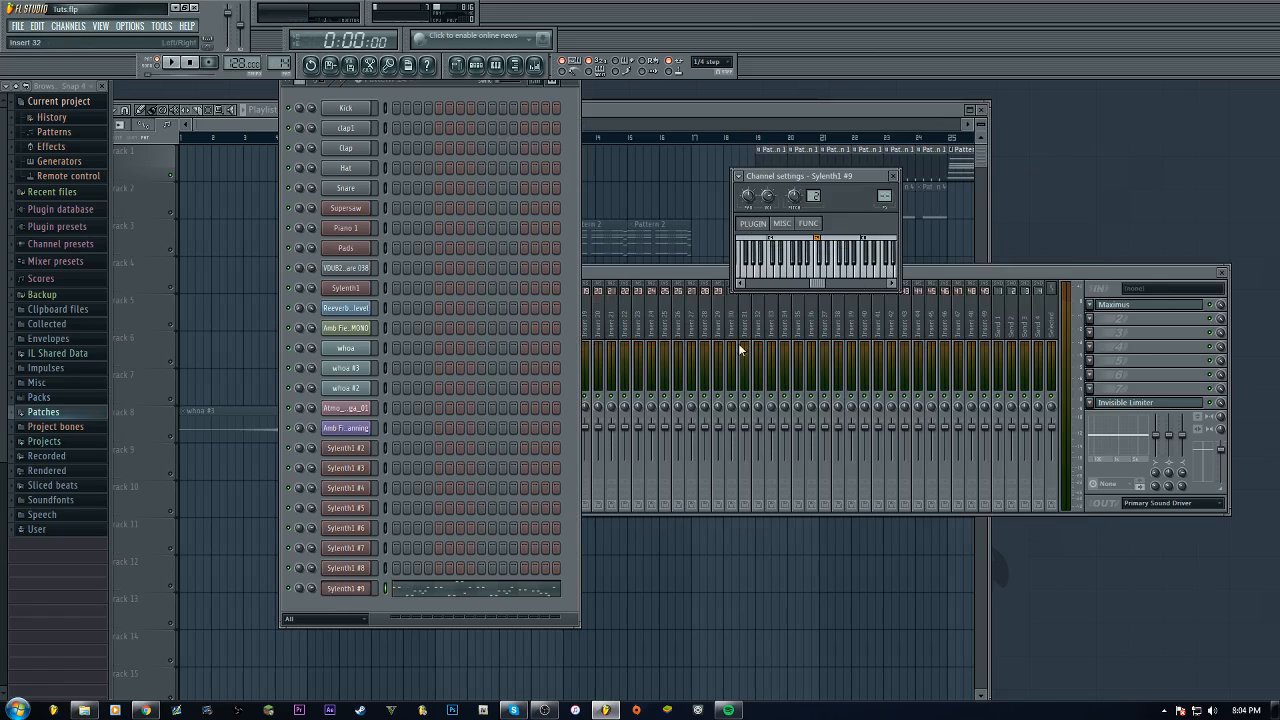
Inspect the Soundgoodizer and Fruity Parametric EQ 2 settings on the Sylenth1 #8 mixer insert during playback
{"action": "left_click", "coordinate": [637, 281]}
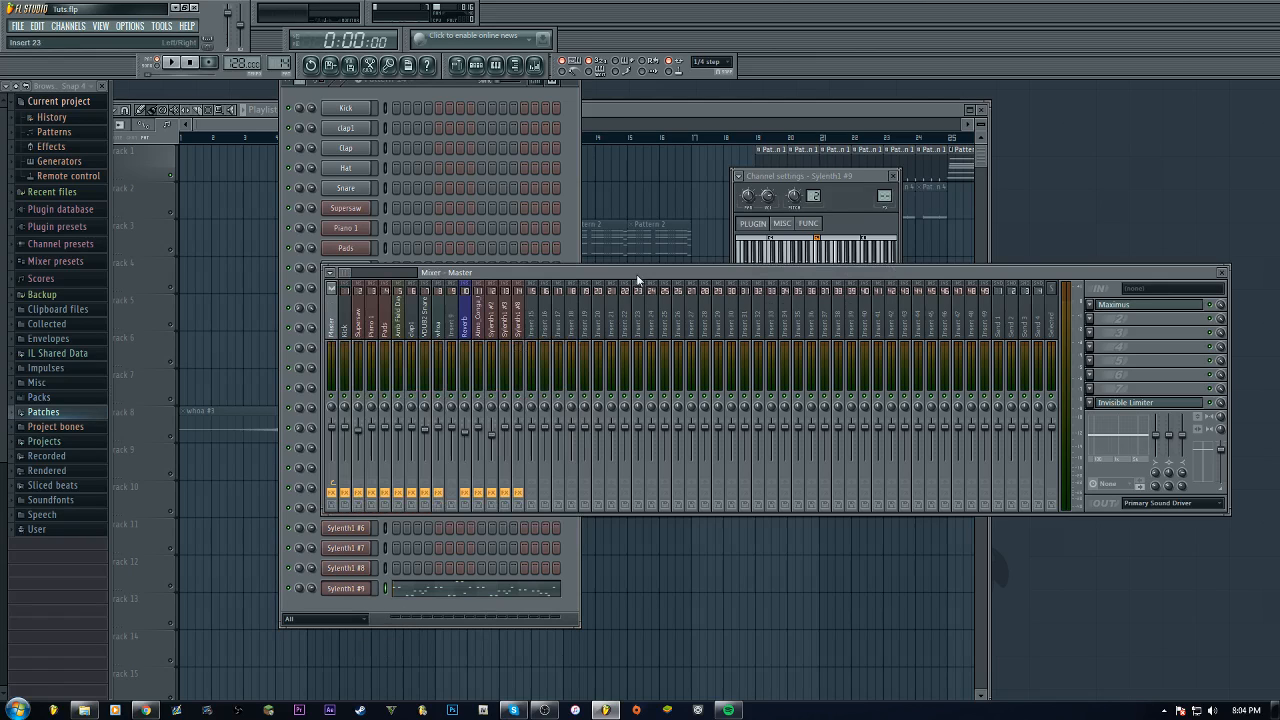
{"action": "left_click", "coordinate": [519, 320]}
{"action": "right_click", "coordinate": [522, 332]}
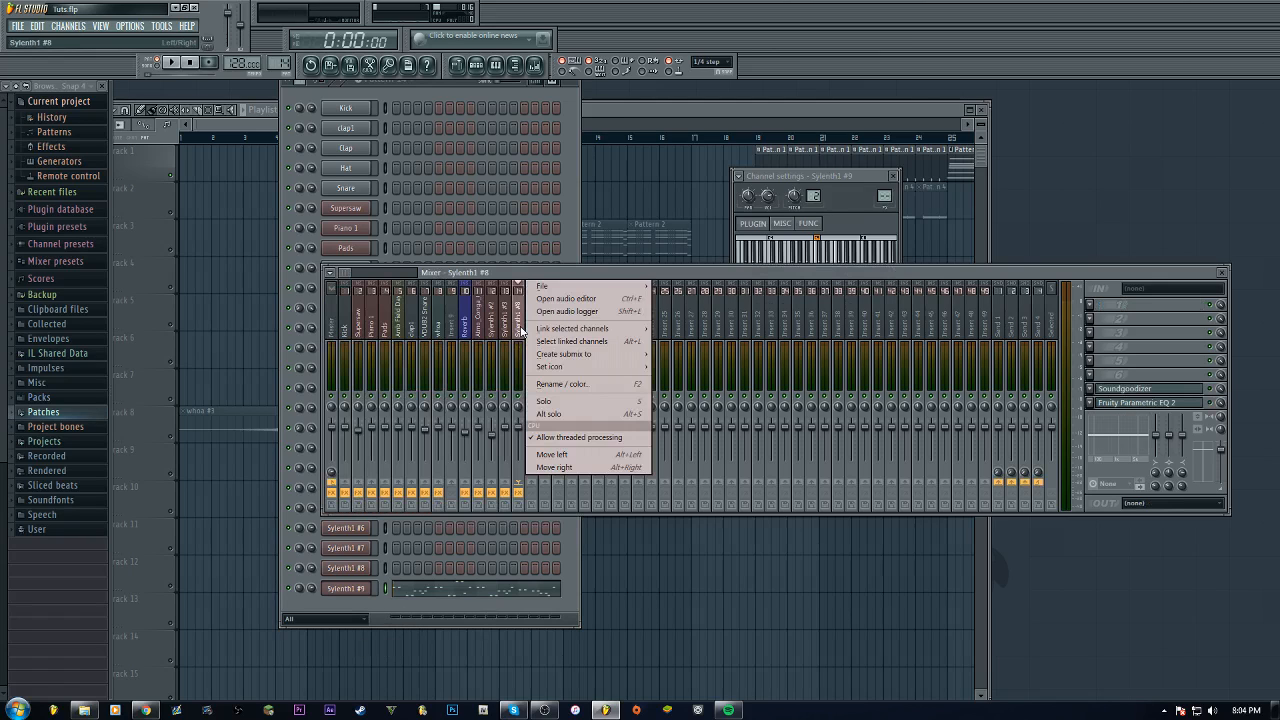
{"action": "mouse_move", "coordinate": [610, 329]}
{"action": "left_click", "coordinate": [680, 329]}
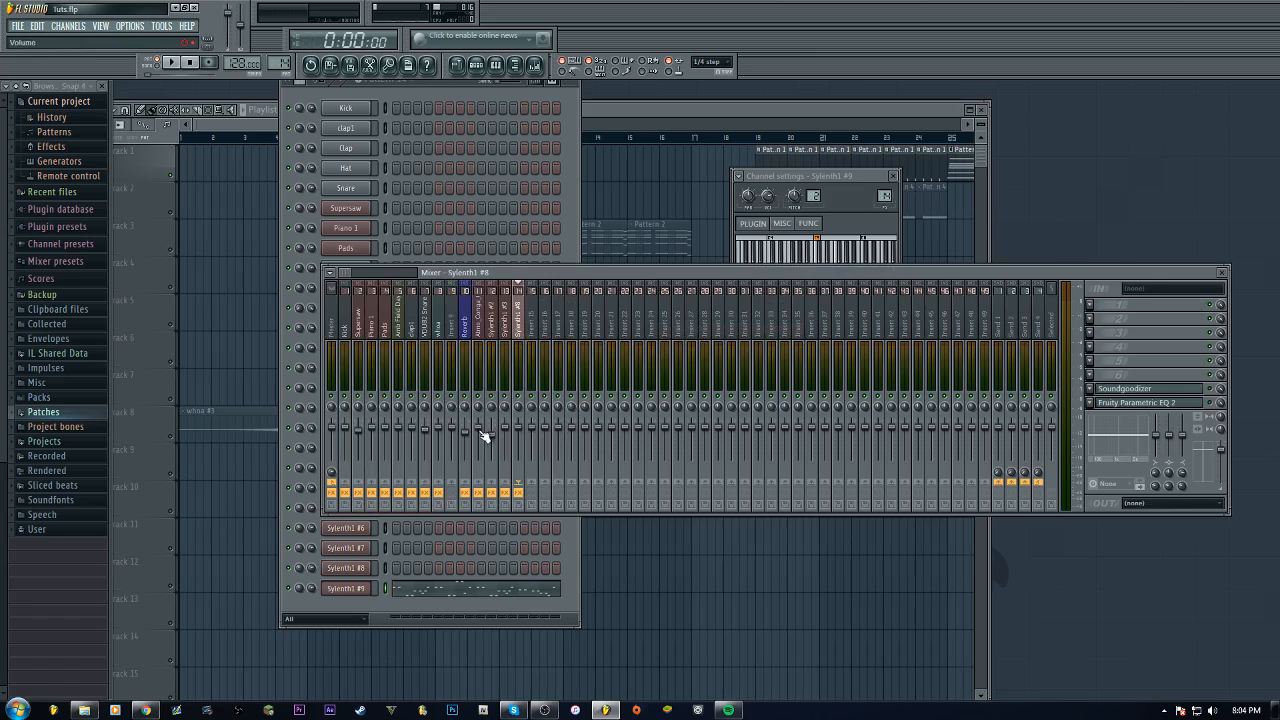
{"action": "left_click", "coordinate": [1165, 389]}
{"action": "left_click", "coordinate": [1165, 389]}
{"action": "left_click", "coordinate": [1190, 389]}
{"action": "left_click", "coordinate": [1198, 390]}
{"action": "left_click", "coordinate": [1190, 404]}
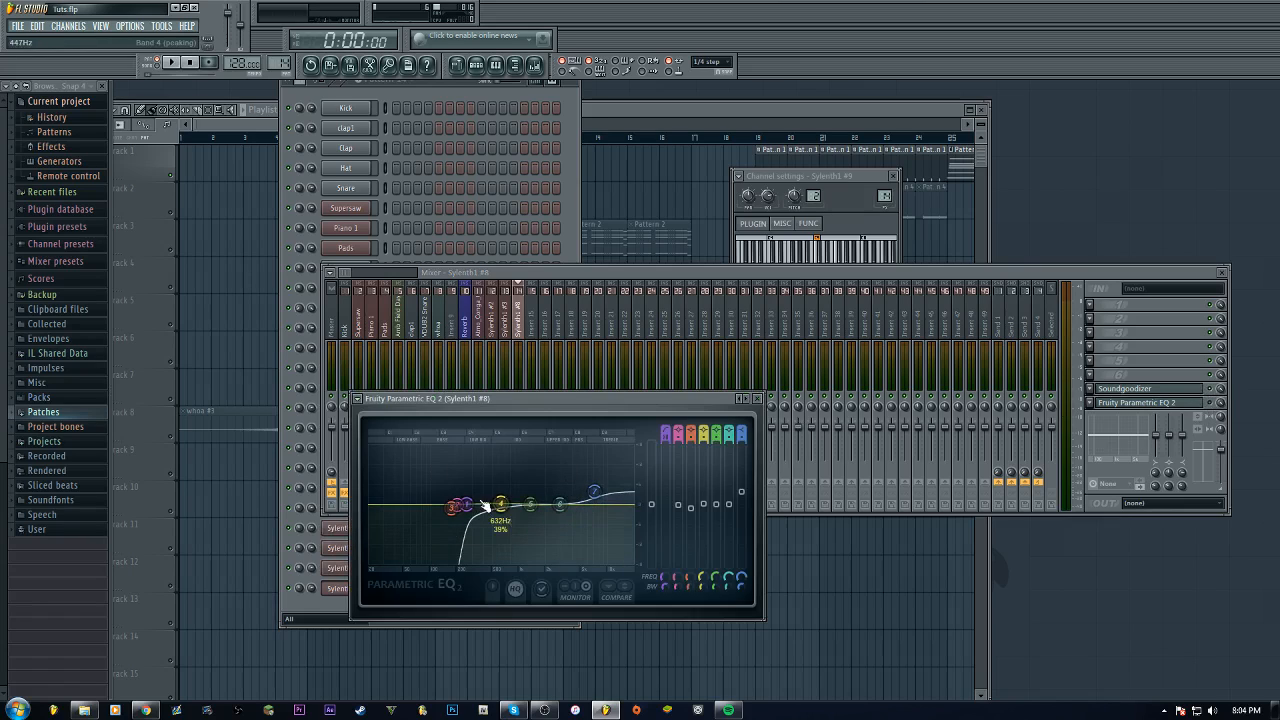
{"action": "left_click", "coordinate": [1210, 403]}
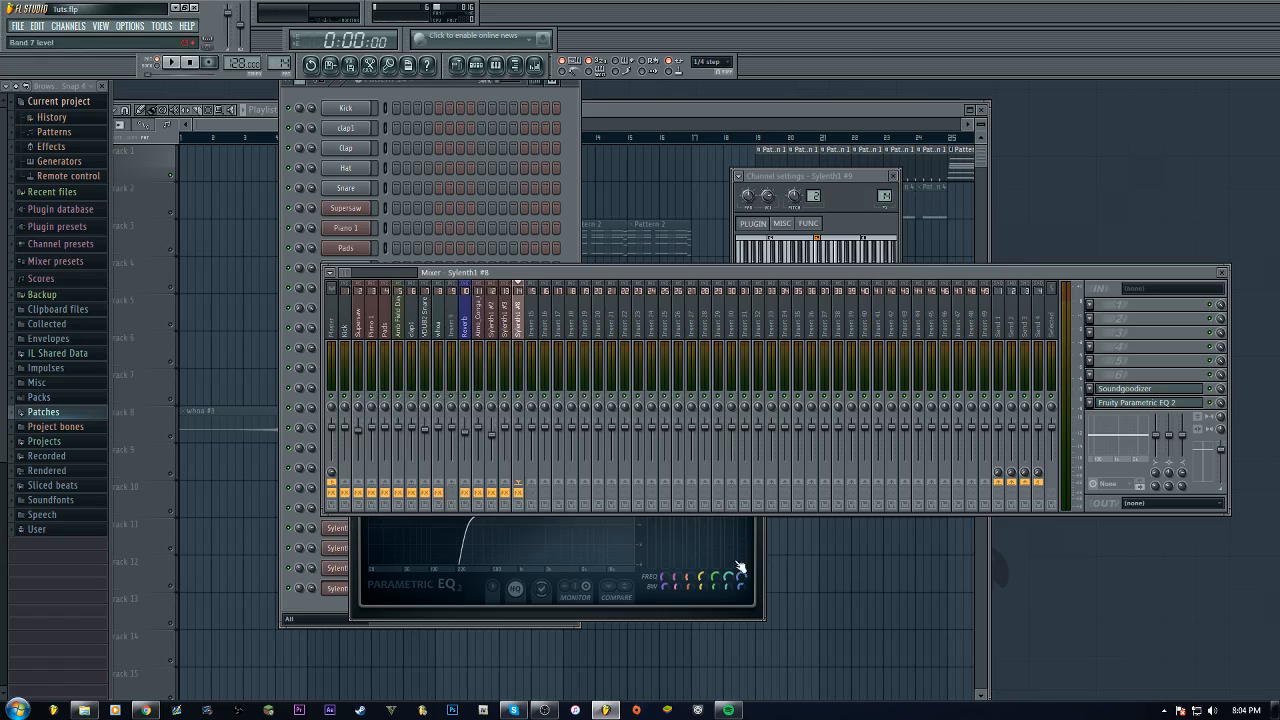
{"action": "key", "text": "space"}
{"action": "left_click", "coordinate": [759, 543]}
{"action": "left_click", "coordinate": [756, 400]}
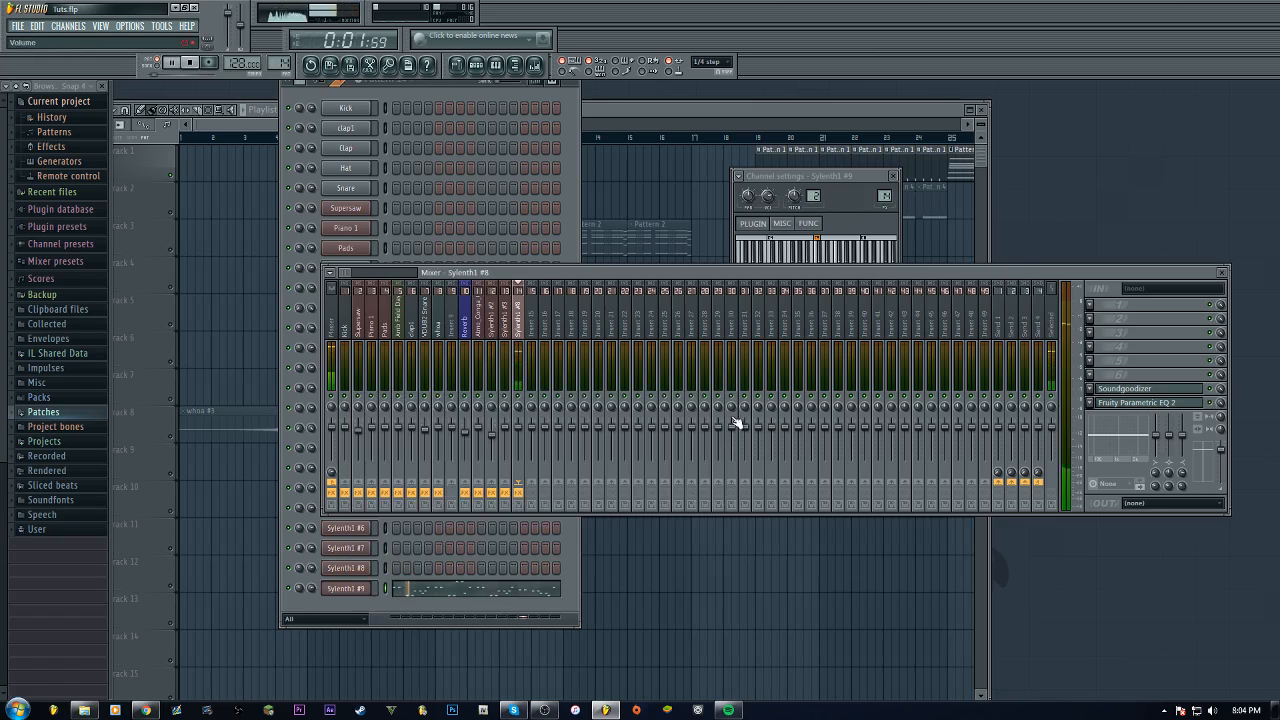
Set Sylenth1 #9's reverb size to 8.00 and predelay to 53.33 ms, then stop playback
{"action": "left_click", "coordinate": [552, 605]}
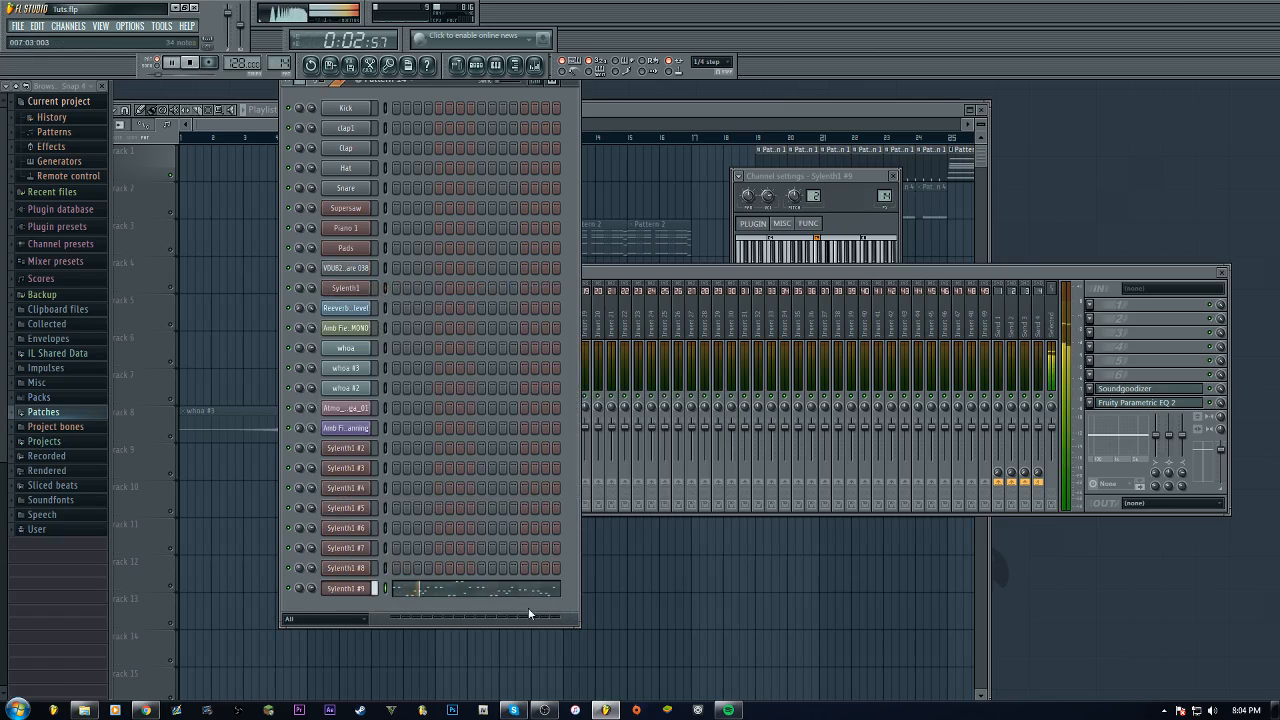
{"action": "left_click", "coordinate": [348, 589]}
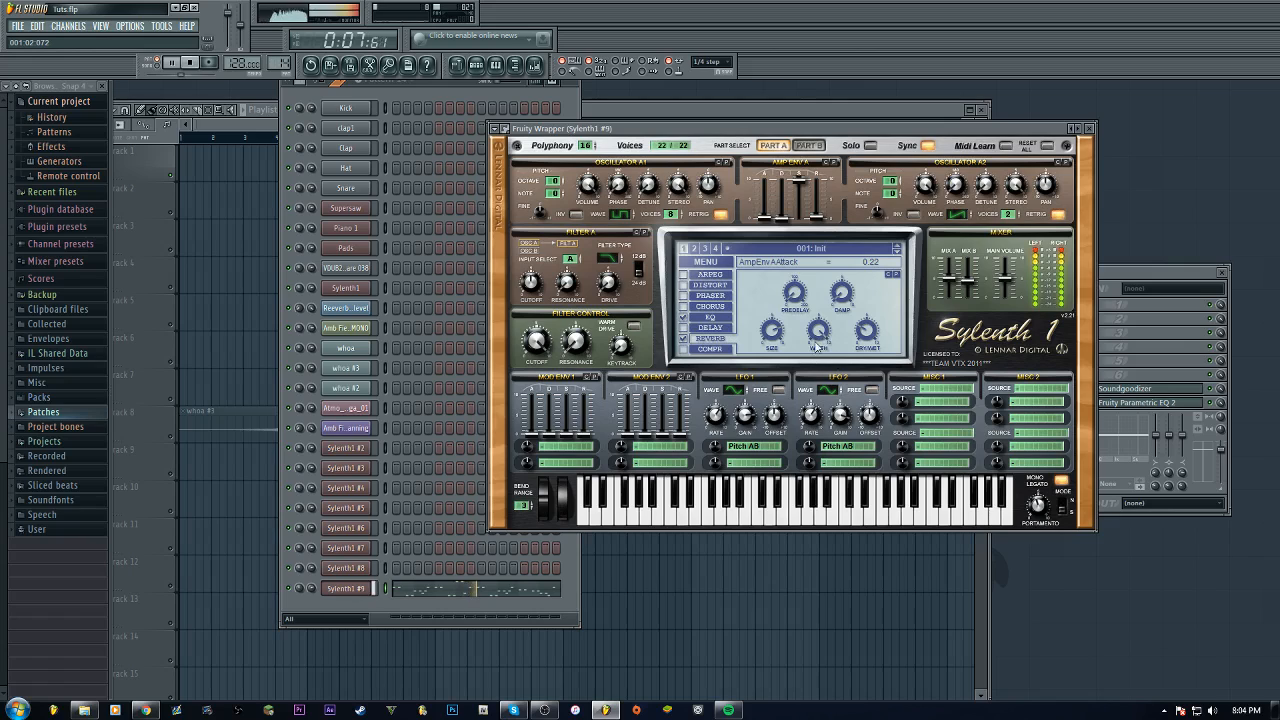
{"action": "left_click_drag", "start_coordinate": [818, 347], "coordinate": [772, 347]}
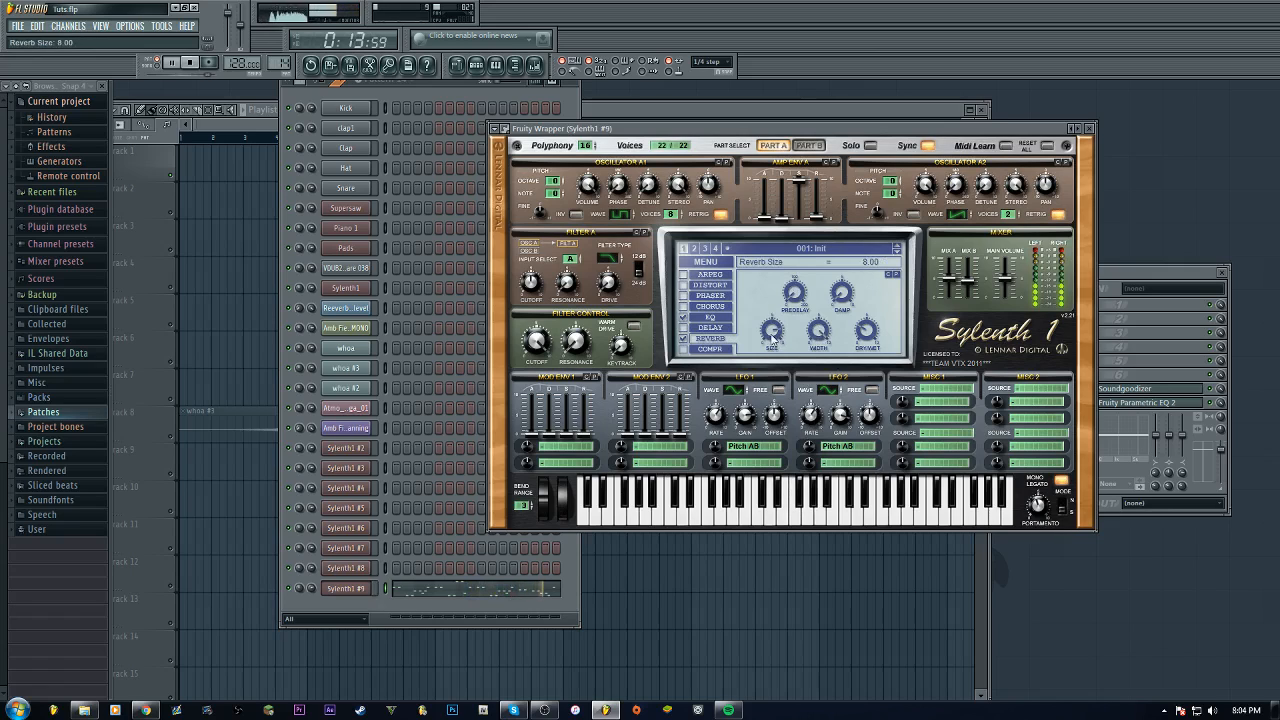
{"action": "left_click_drag", "start_coordinate": [843, 297], "coordinate": [802, 312]}
{"action": "left_click", "coordinate": [797, 298]}
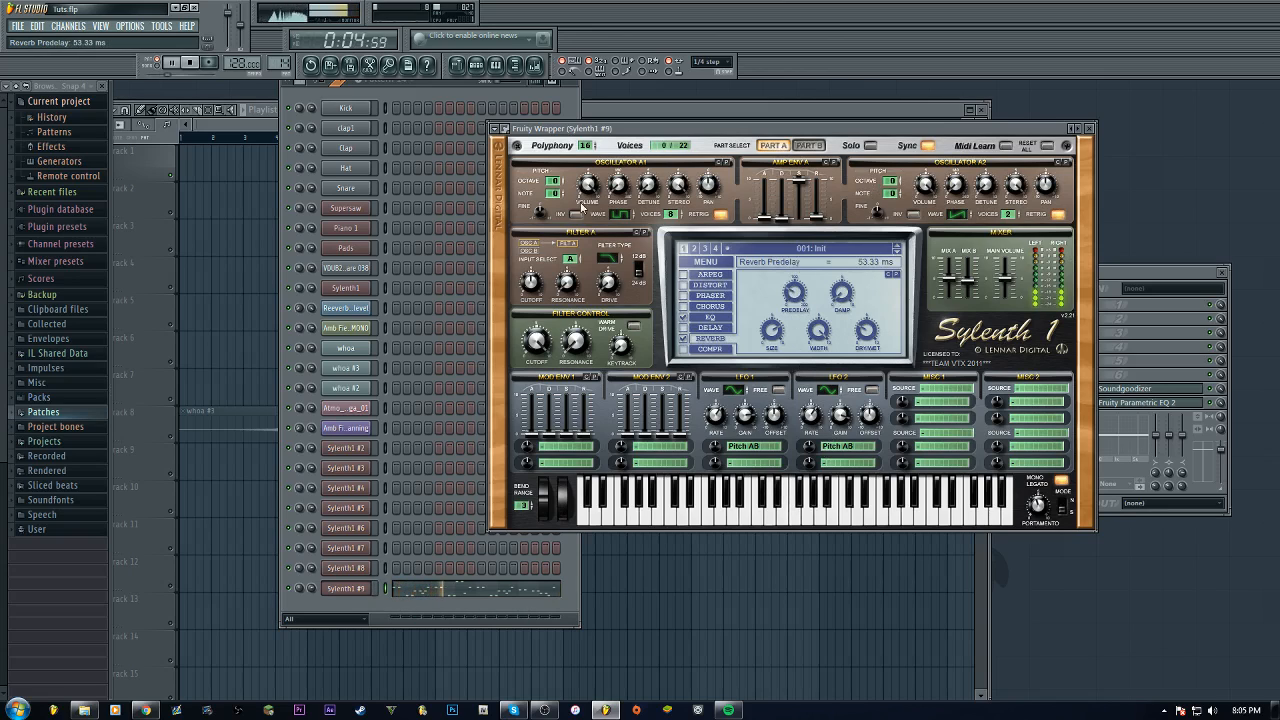
{"action": "left_click", "coordinate": [1089, 128]}
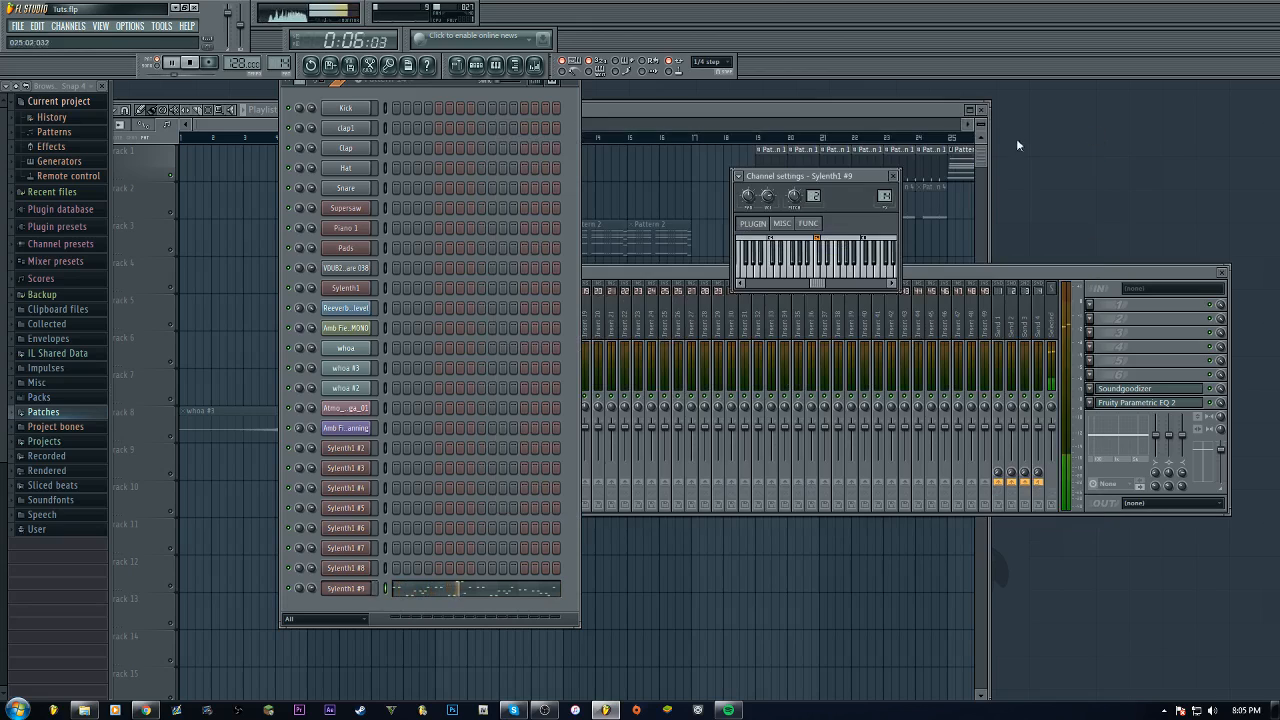
{"action": "left_click", "coordinate": [190, 62]}
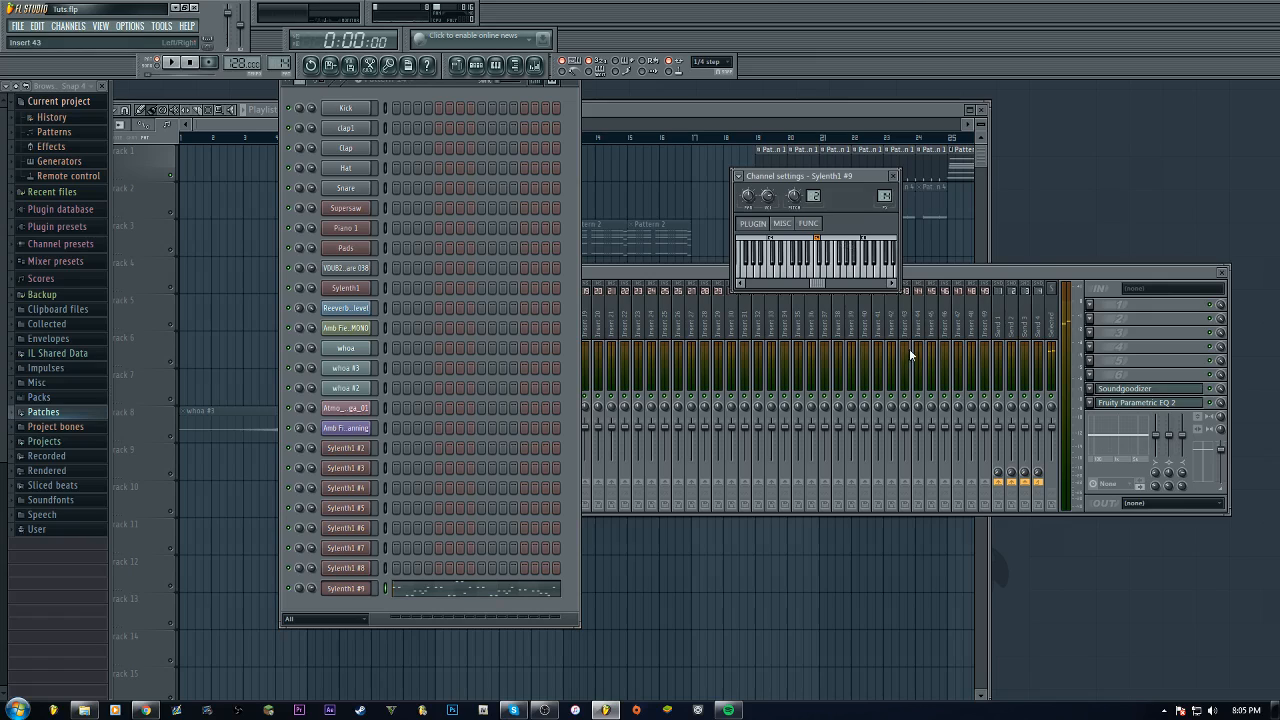
{"action": "left_click", "coordinate": [1016, 277]}
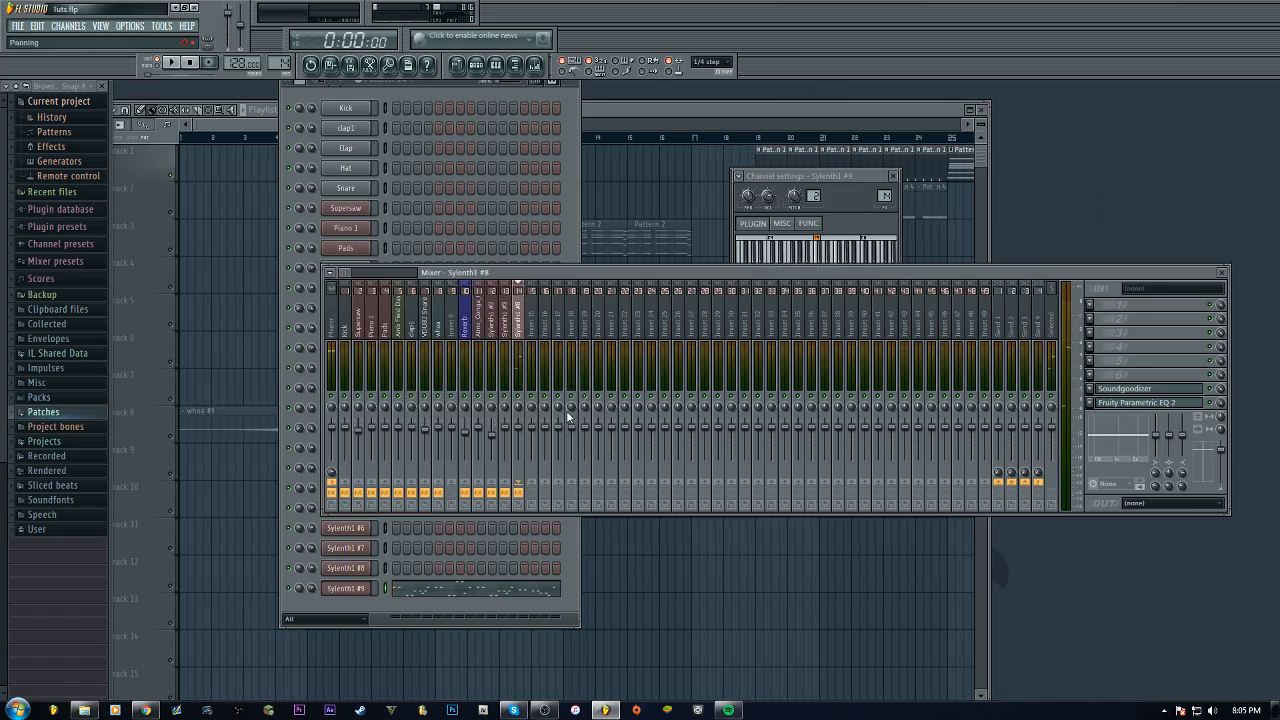